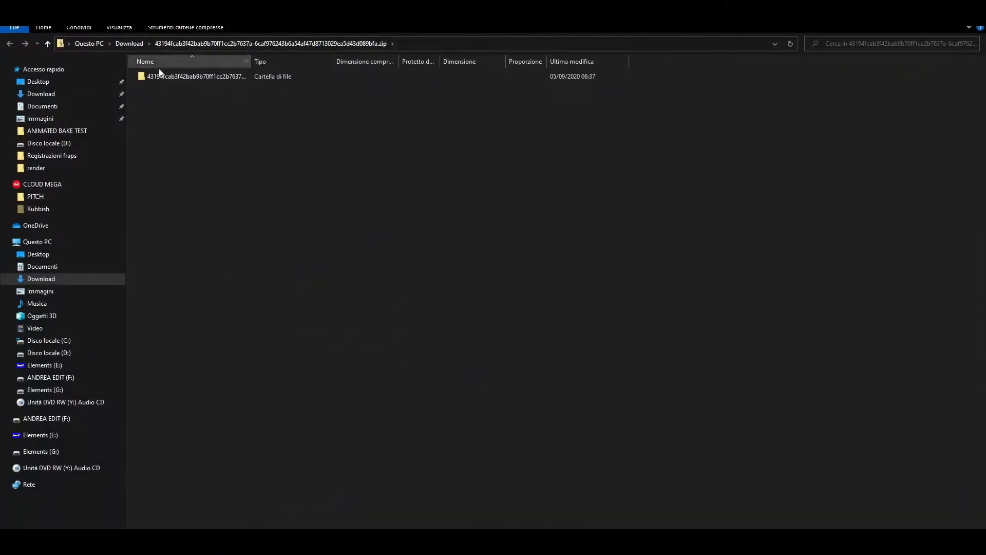
- Copy blender-image-bakery.py out of the downloaded zip and paste it into D:\ANIMATED BAKE TEST
double_click(160, 77)
drag(171, 82, 177, 79)
right_click(192, 75)
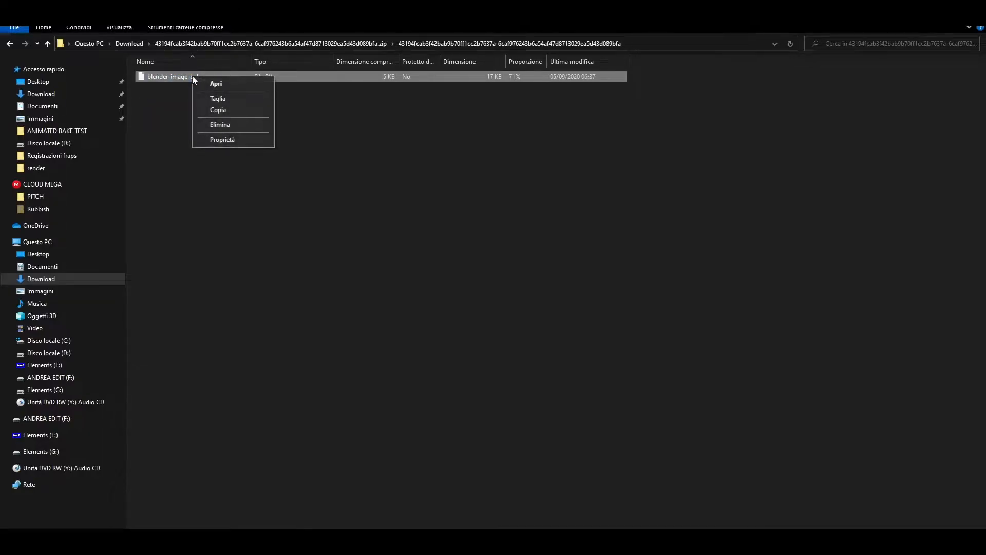
click(210, 112)
mouse_move(340, 545)
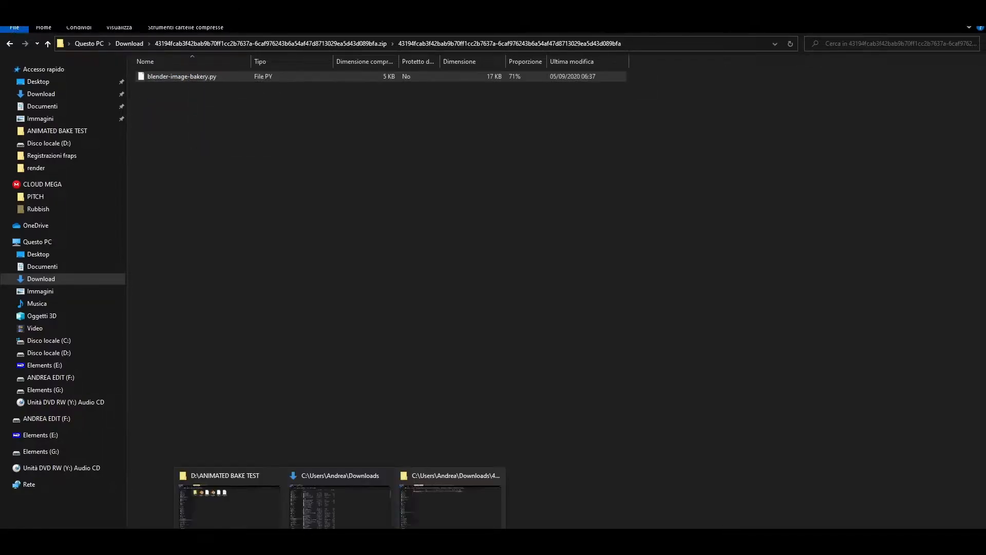
click(239, 512)
right_click(509, 279)
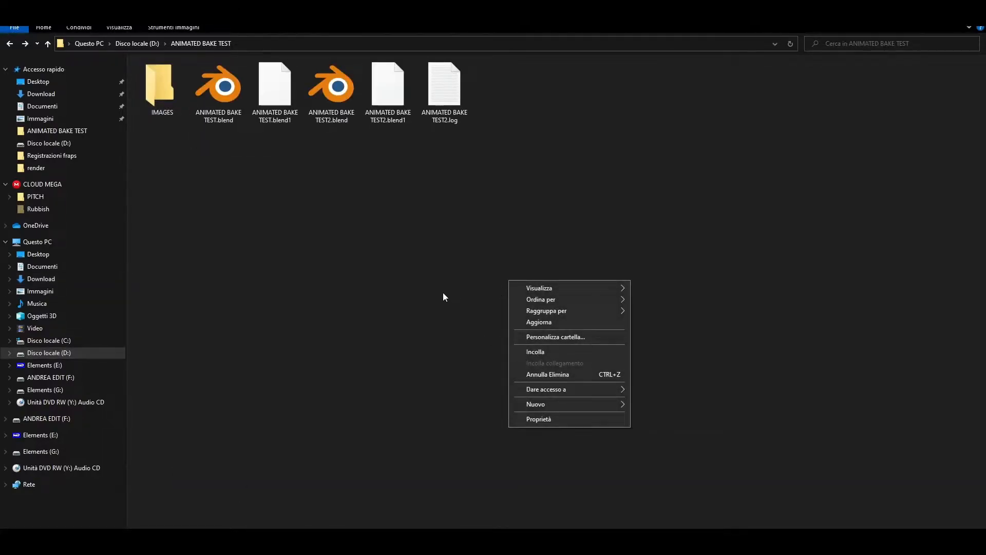
click(523, 352)
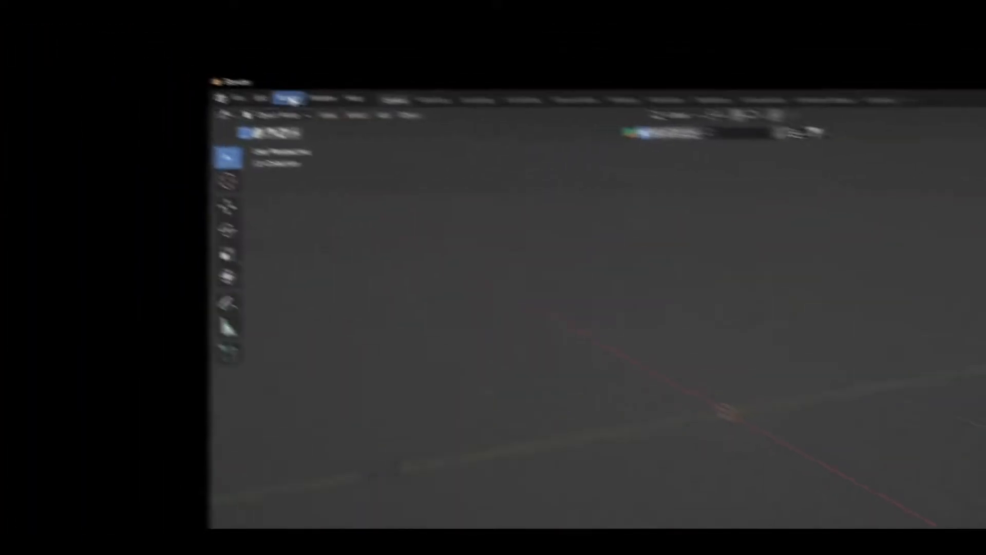
- Install blender-image-bakery.py from Preferences > Add-ons and enable Sequence Bakery
click(286, 99)
click(492, 279)
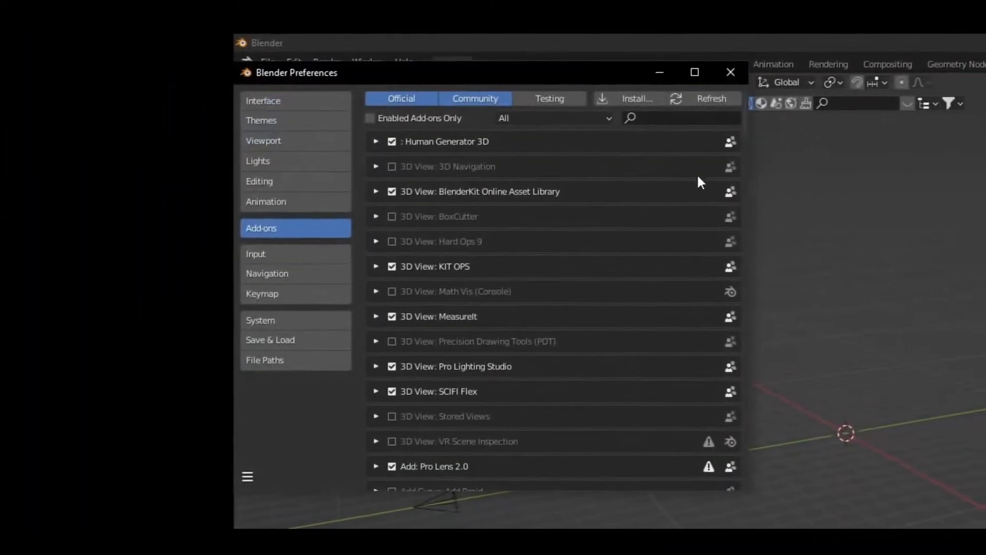
click(629, 96)
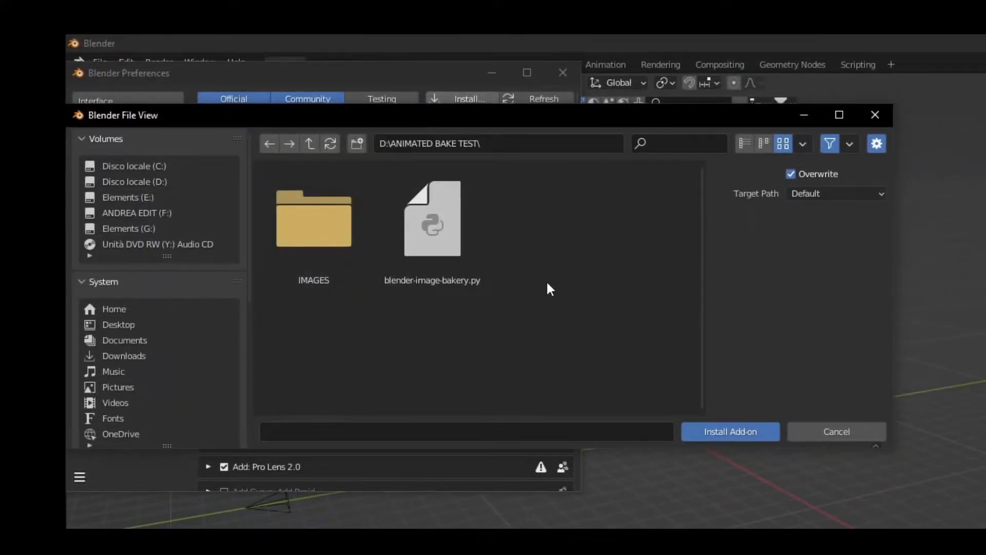
click(435, 235)
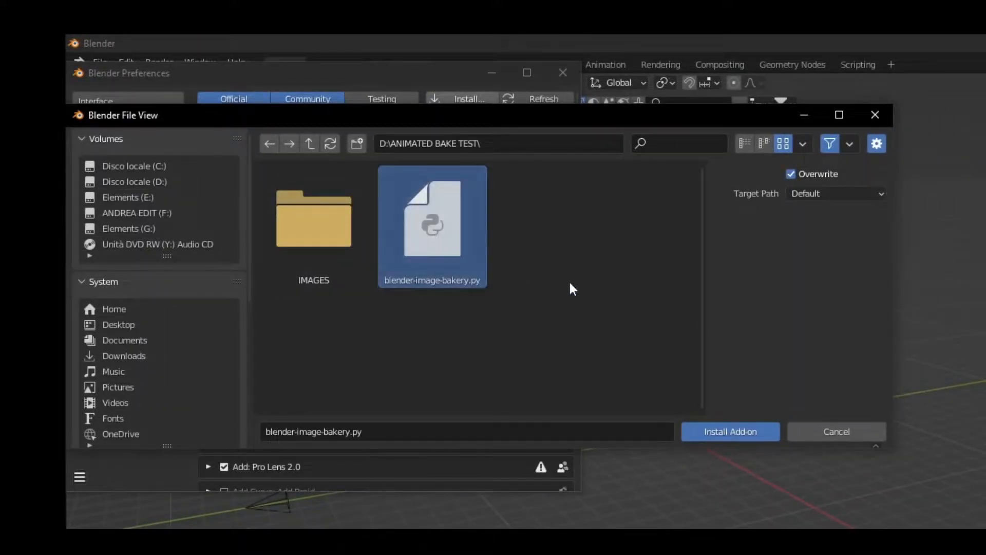
click(746, 431)
click(224, 142)
click(209, 141)
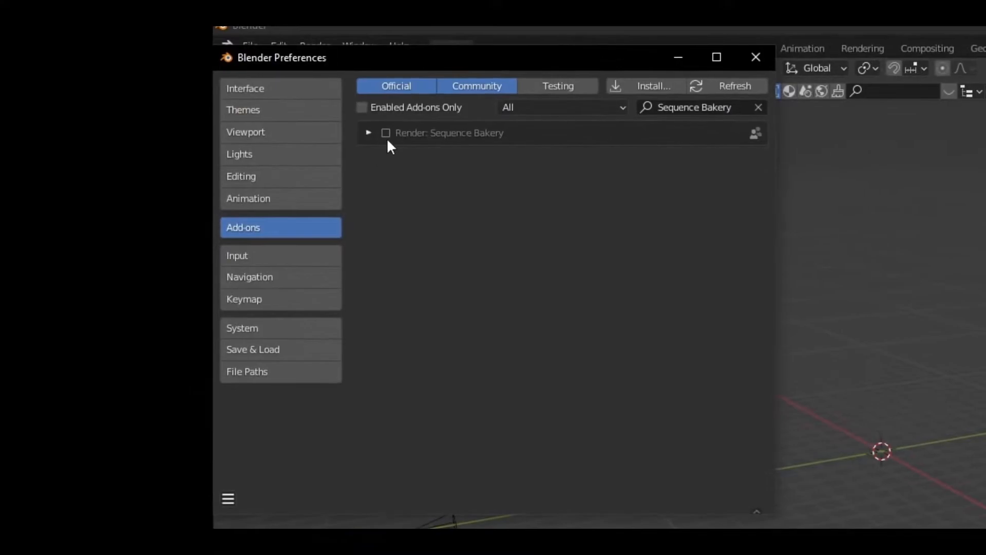
click(369, 132)
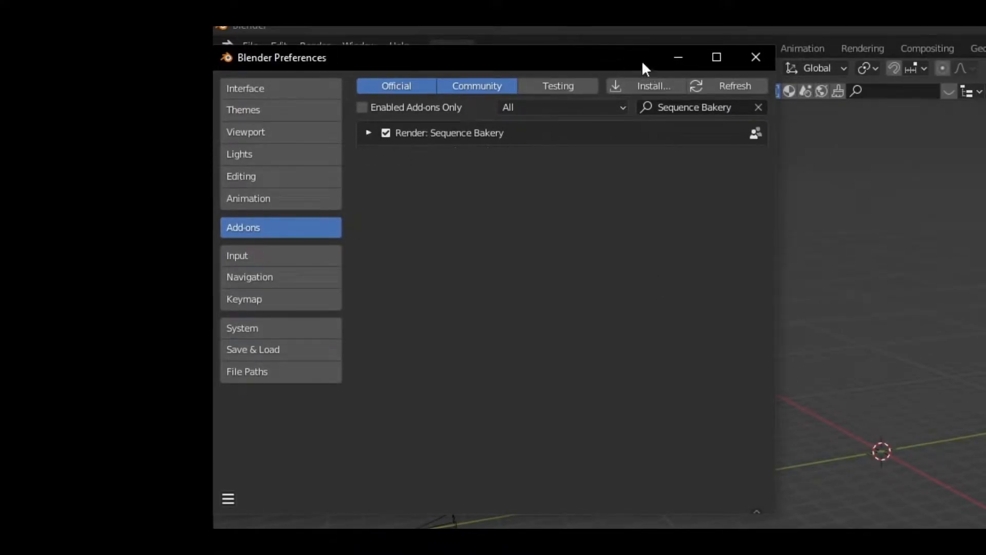
- Search add-ons for 'node' and check that Node Wrangler is enabled
click(720, 106)
text(node)
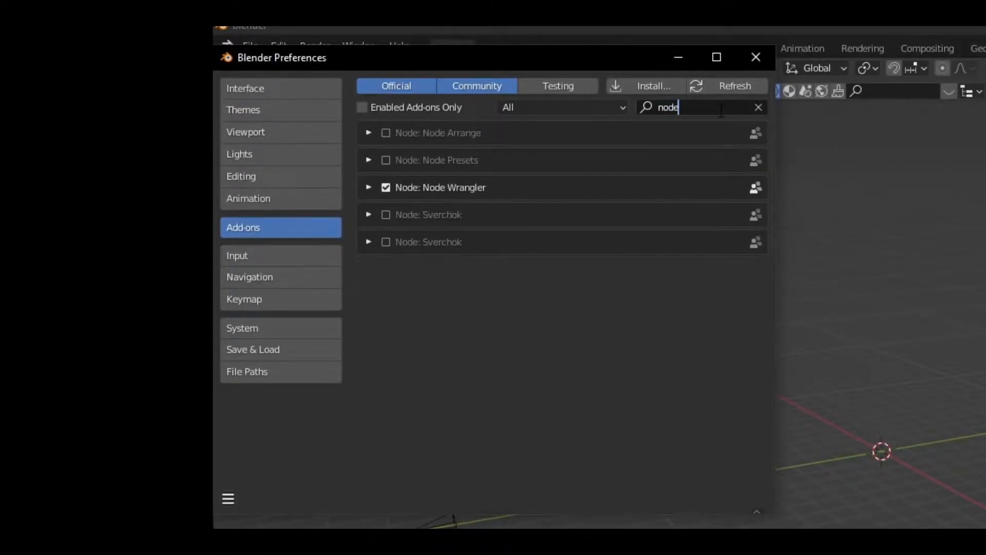
click(375, 186)
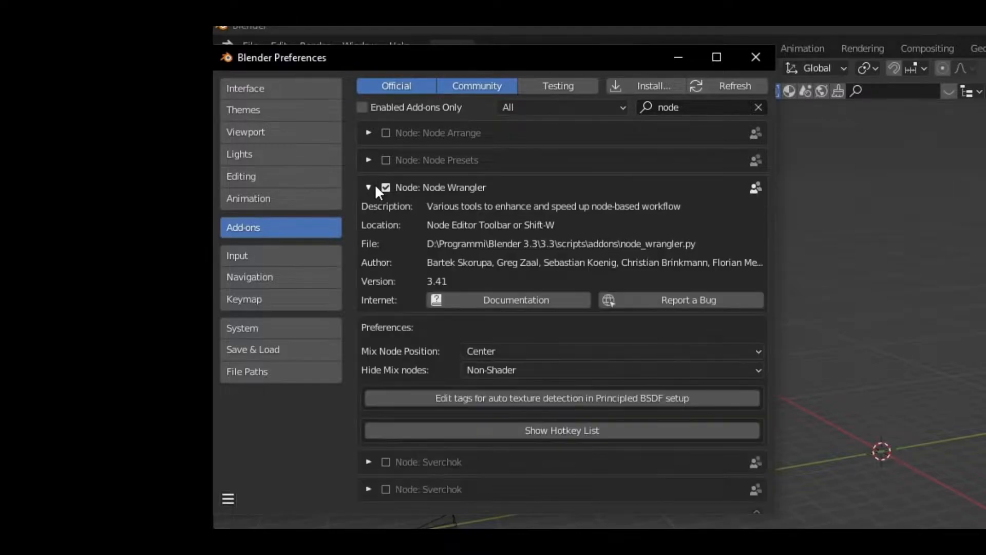
click(368, 188)
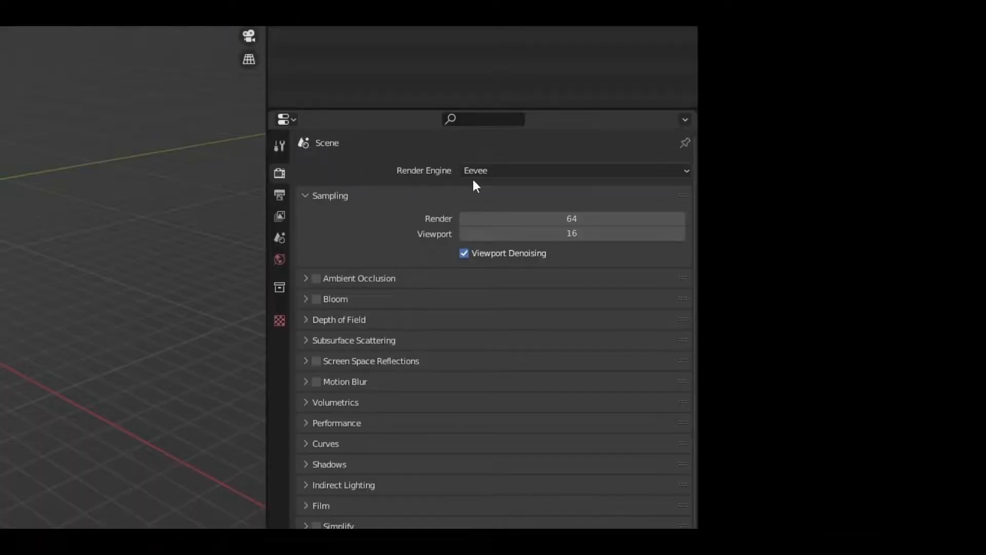
- Switch the render engine to Cycles with CPU as the device
click(473, 171)
click(488, 222)
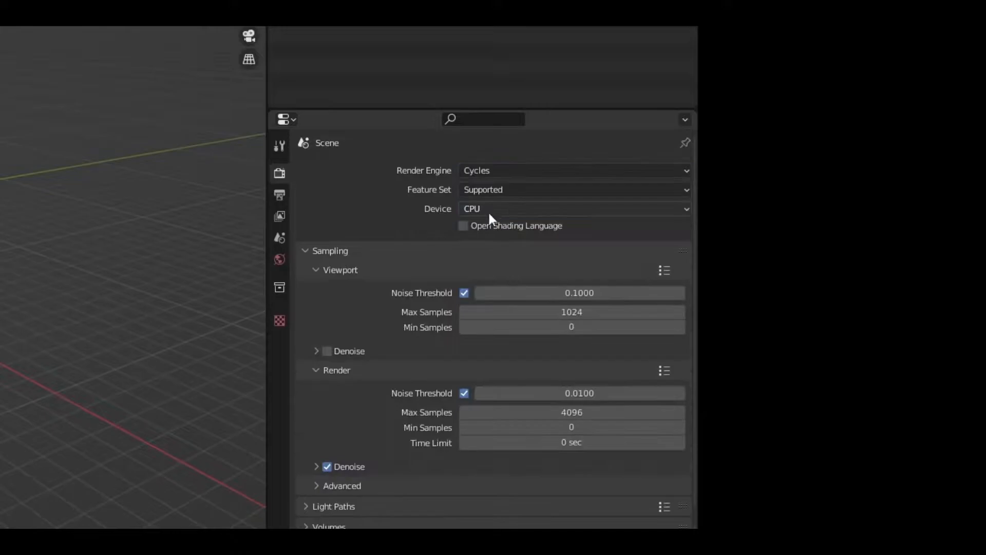
click(501, 207)
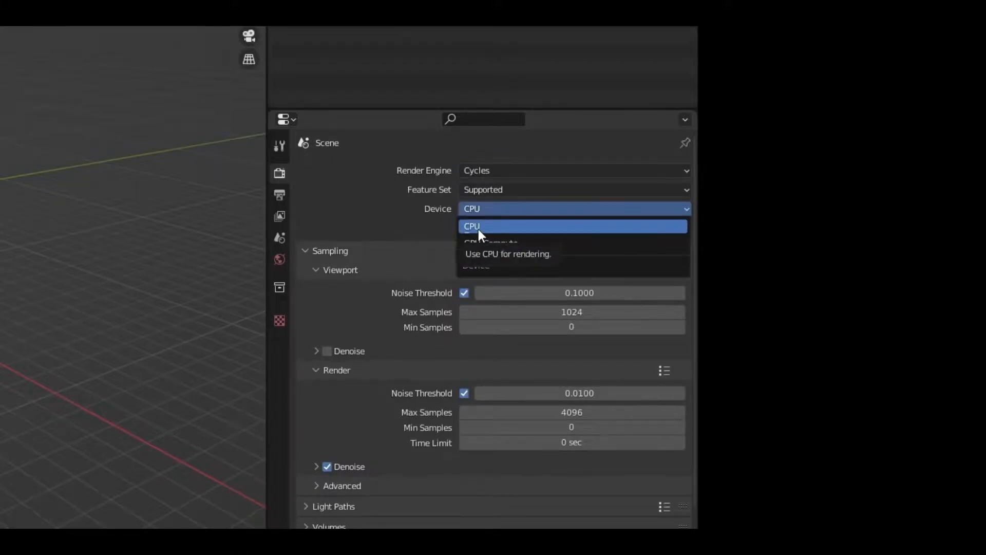
click(479, 229)
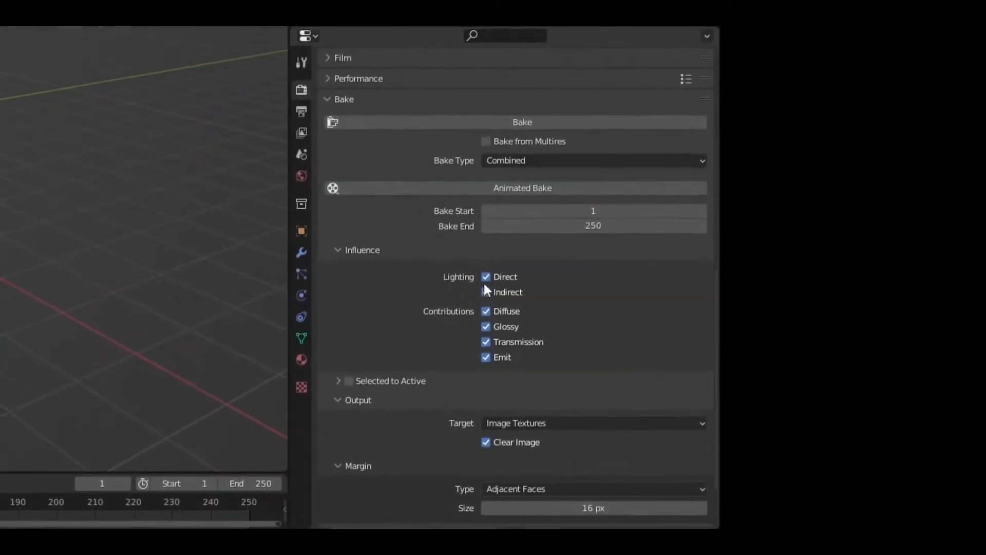
- Turn off Direct and Indirect bake contributions and set the bake type to Emit
click(486, 289)
click(486, 276)
click(487, 292)
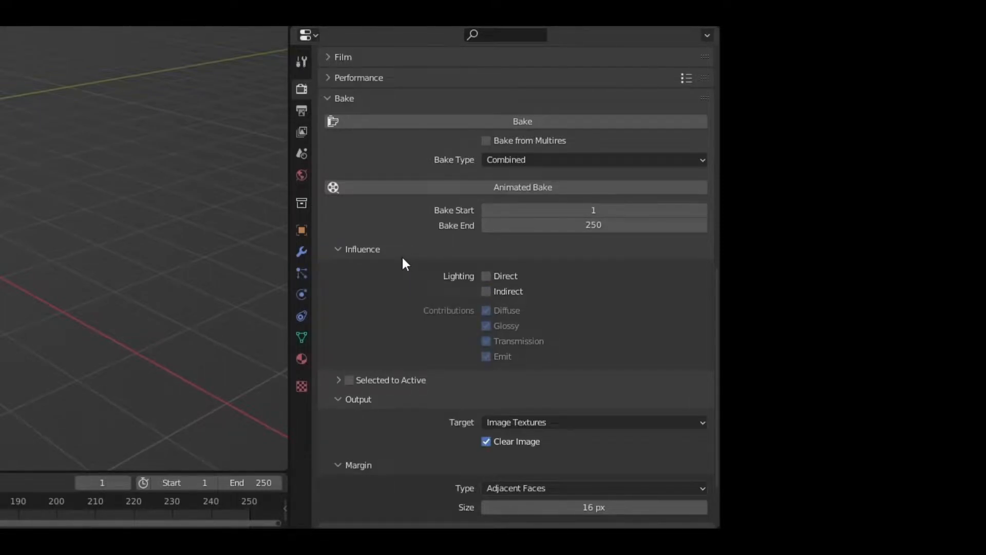
scroll(411, 287, up, 5)
scroll(435, 331, down, 3)
click(506, 206)
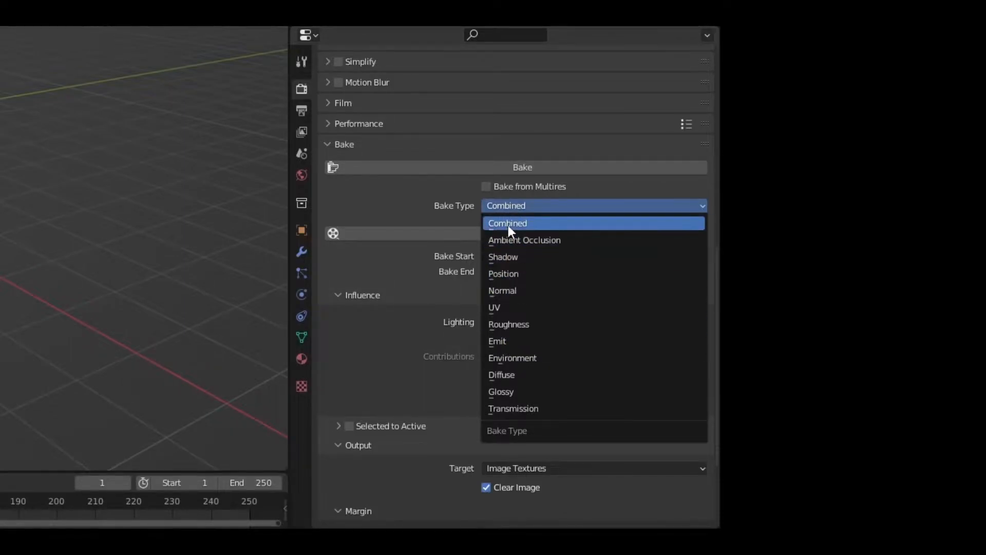
click(525, 344)
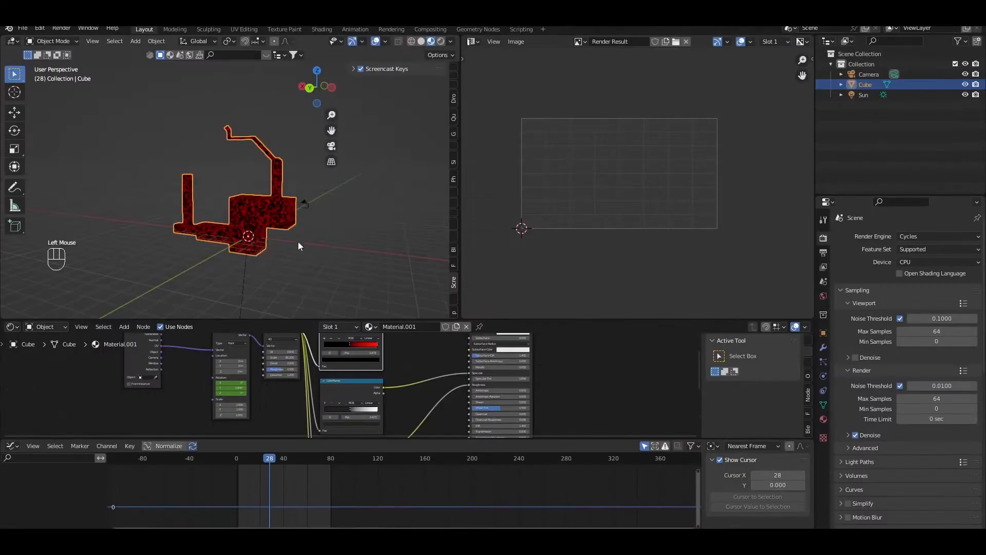
- Select the red blocky mesh and scrub the timeline to preview the animated noise
scroll(298, 242, up, 2)
click(241, 463)
drag(242, 459, 266, 458)
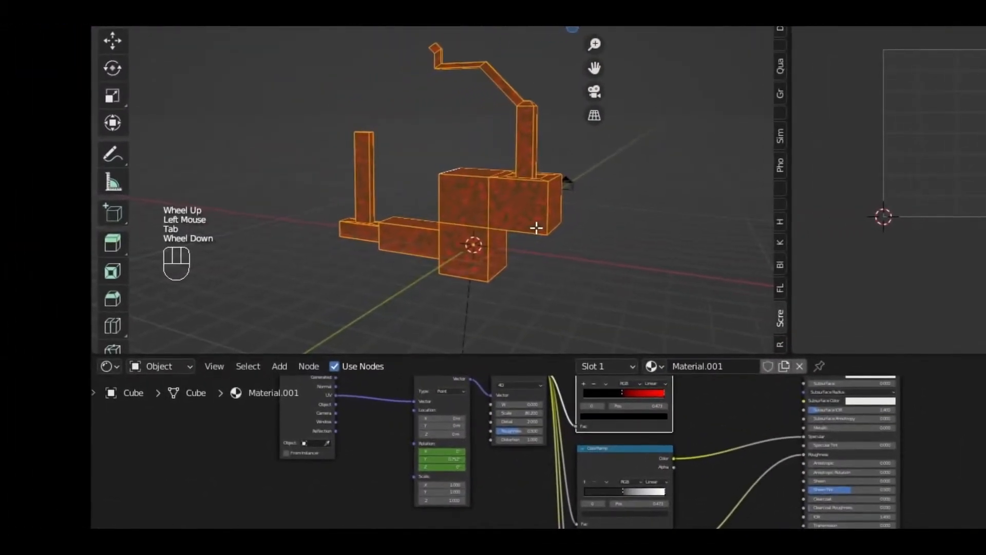
- Unwrap the cube with Smart UV Project at an island margin of 0.003
key(u)
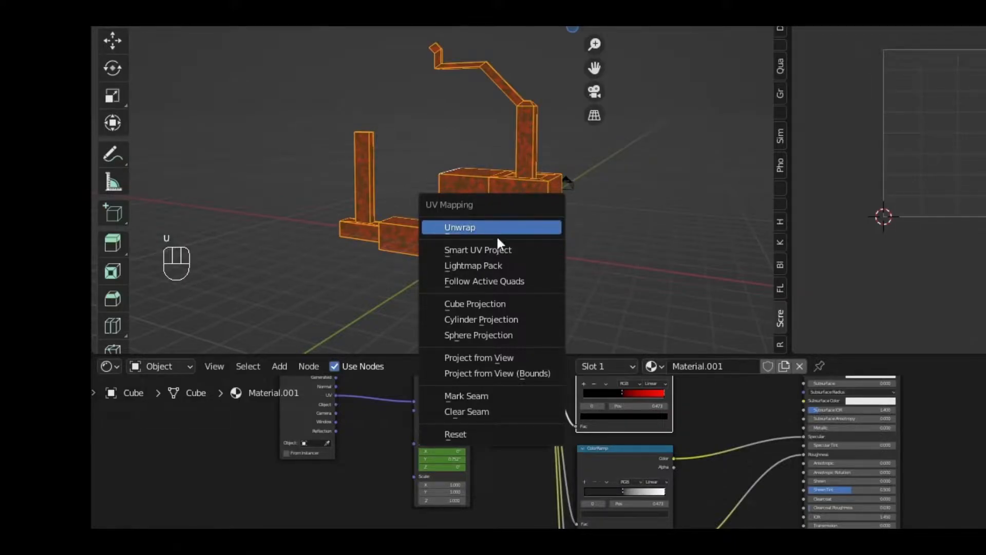
click(484, 249)
click(534, 292)
text(0.003)
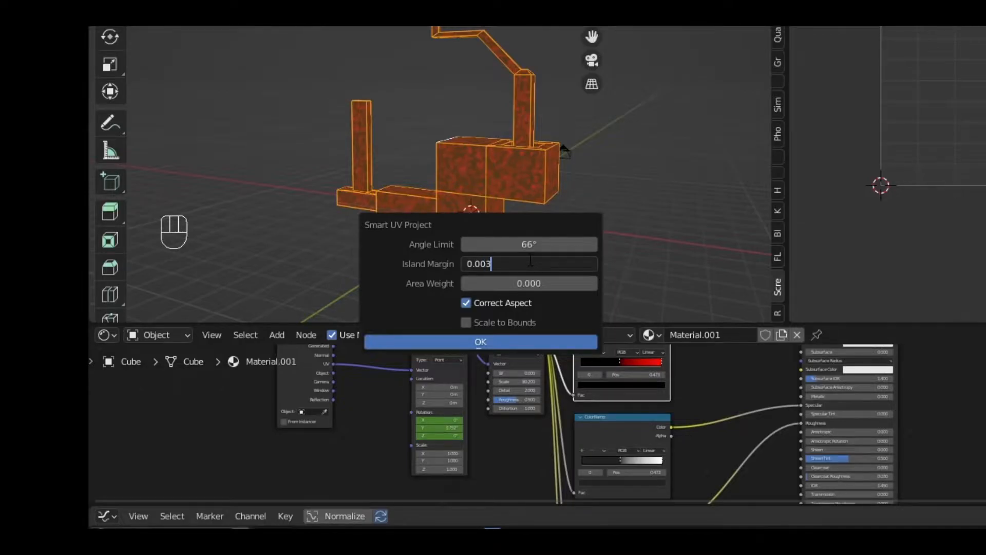
click(465, 341)
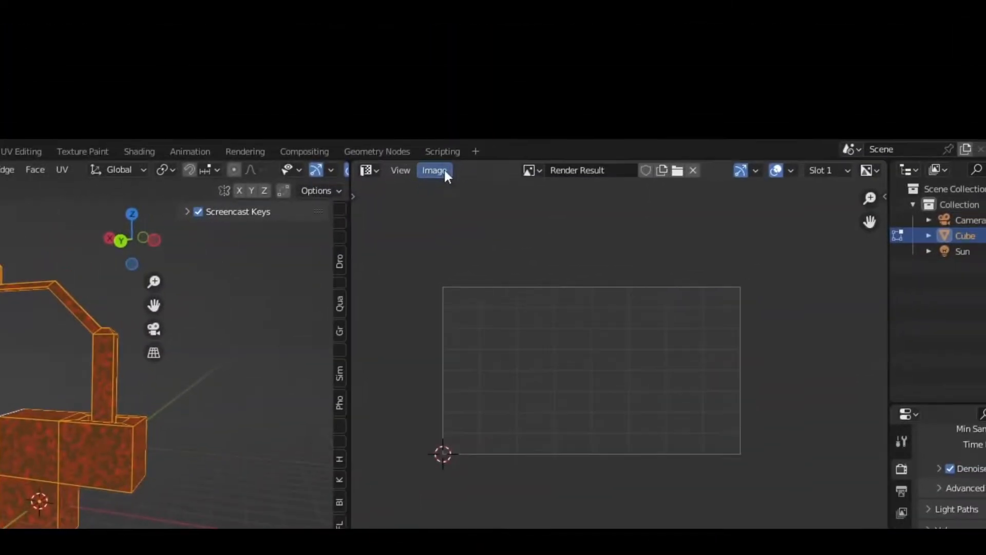
- Create a new 2048×2048 image named 'color' with alpha turned off
click(434, 171)
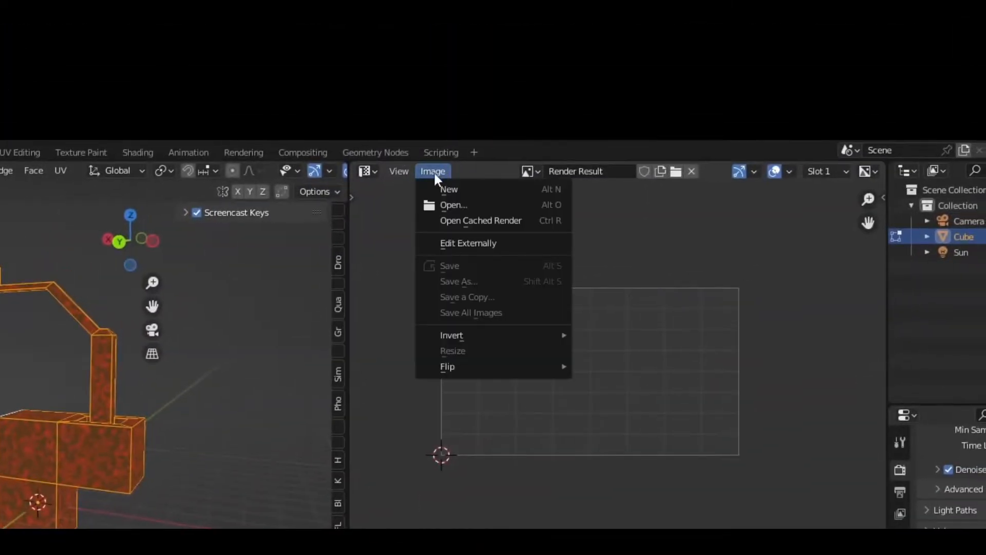
click(455, 190)
click(536, 232)
click(556, 250)
text(*2)
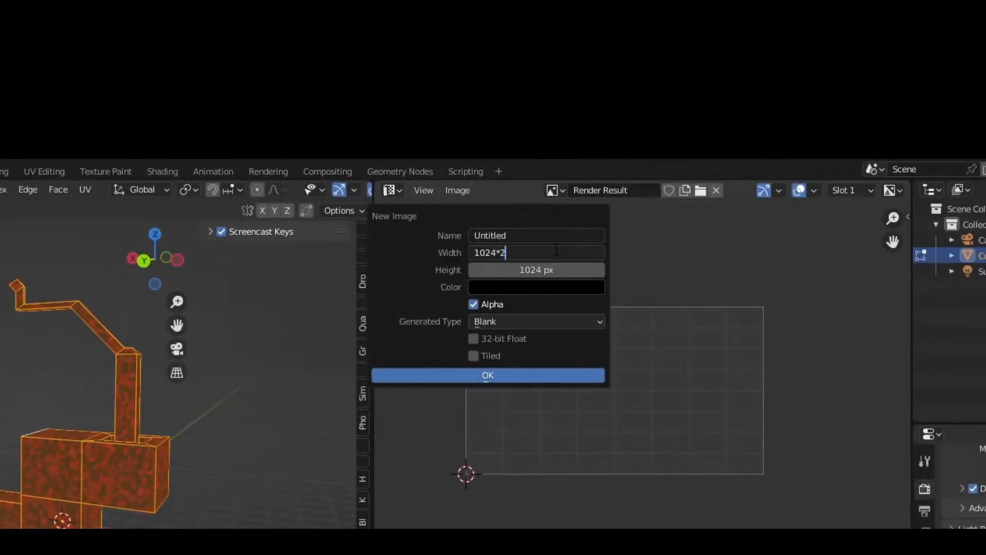
click(524, 271)
click(538, 268)
text(*2)
key(Return)
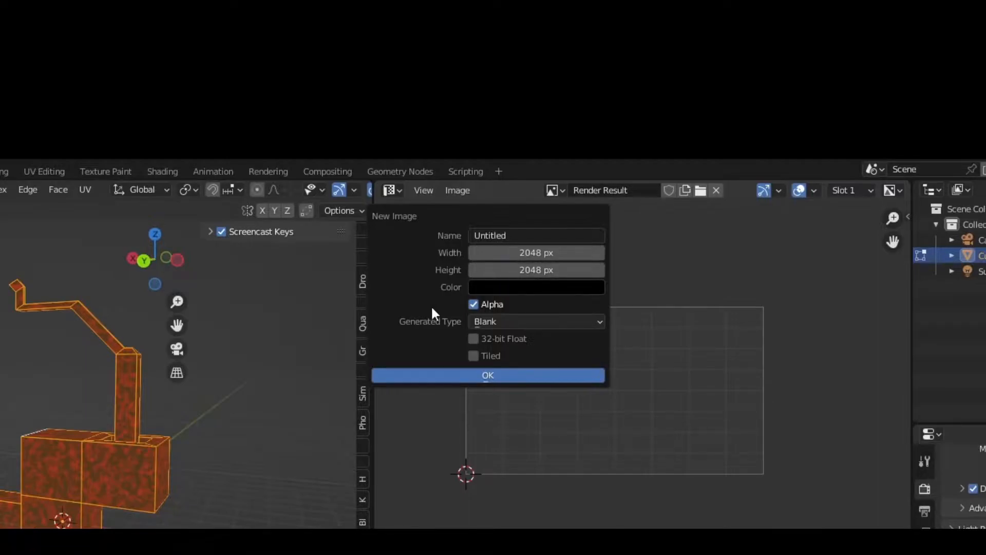
click(471, 303)
click(542, 235)
text(color)
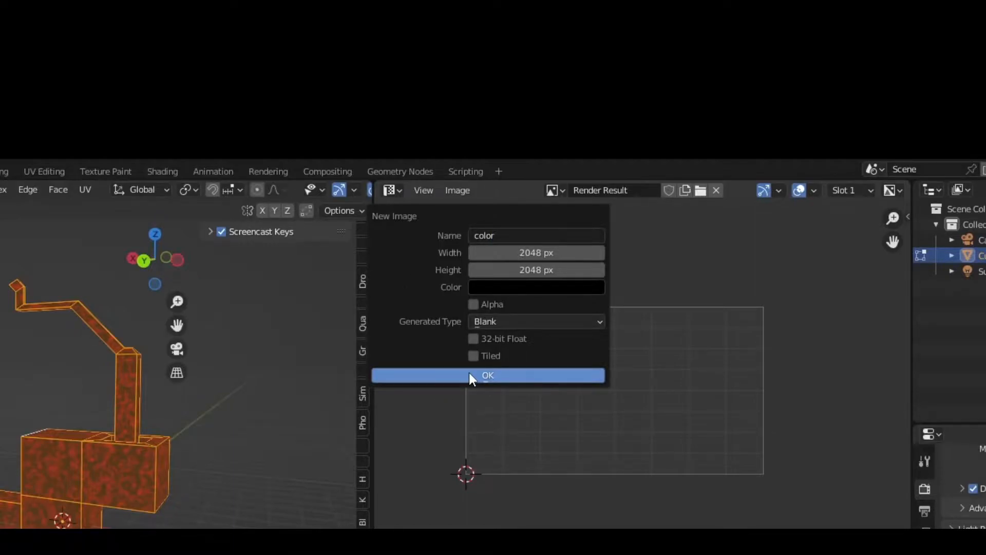
click(469, 374)
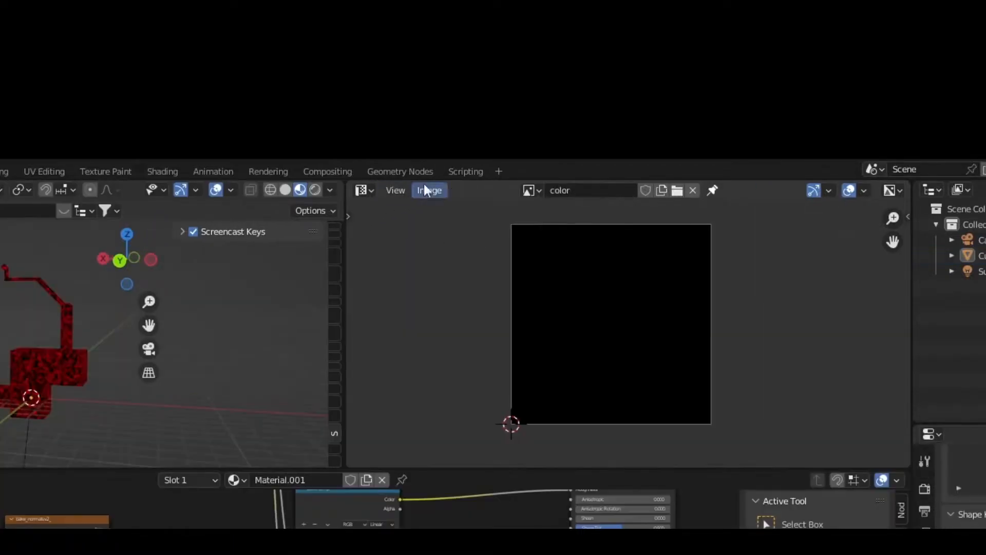
- In the save dialog, set compression to 0%, format to JPEG and quality to 100%
click(431, 190)
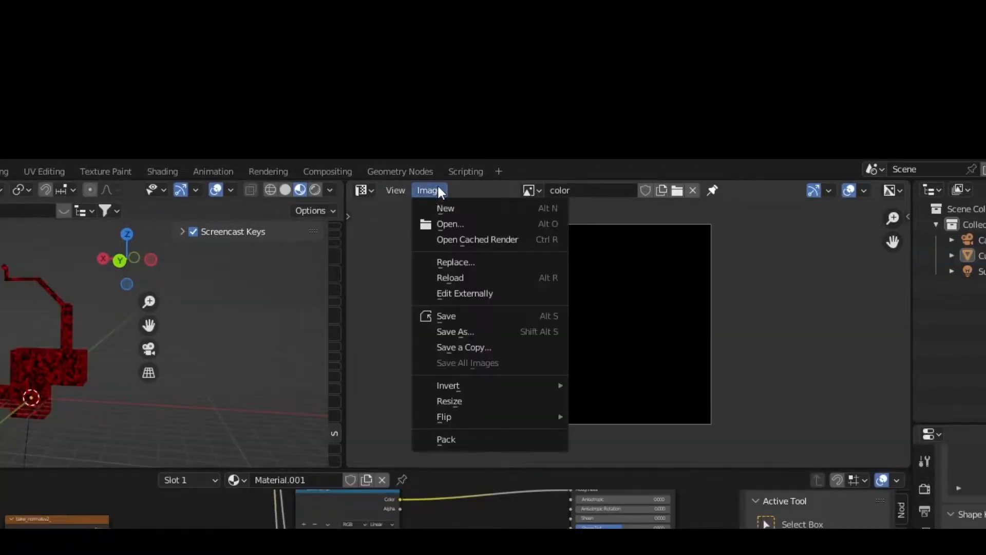
click(460, 332)
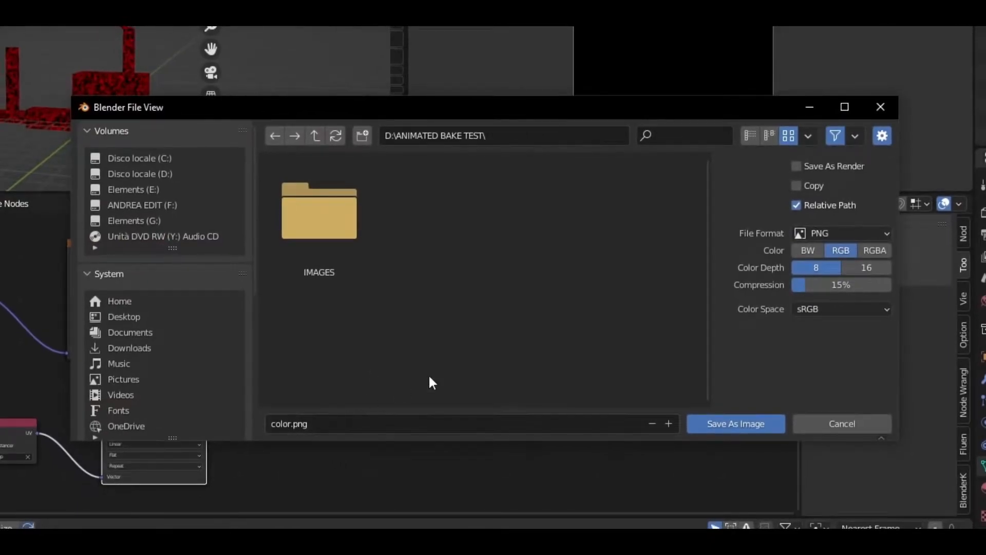
drag(822, 283, 801, 283)
click(873, 233)
click(710, 331)
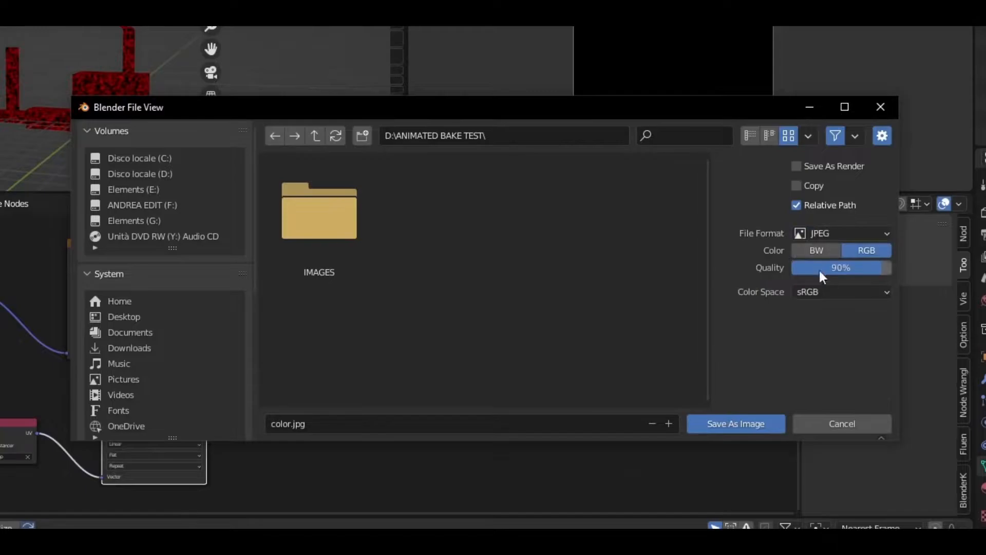
drag(868, 267, 893, 267)
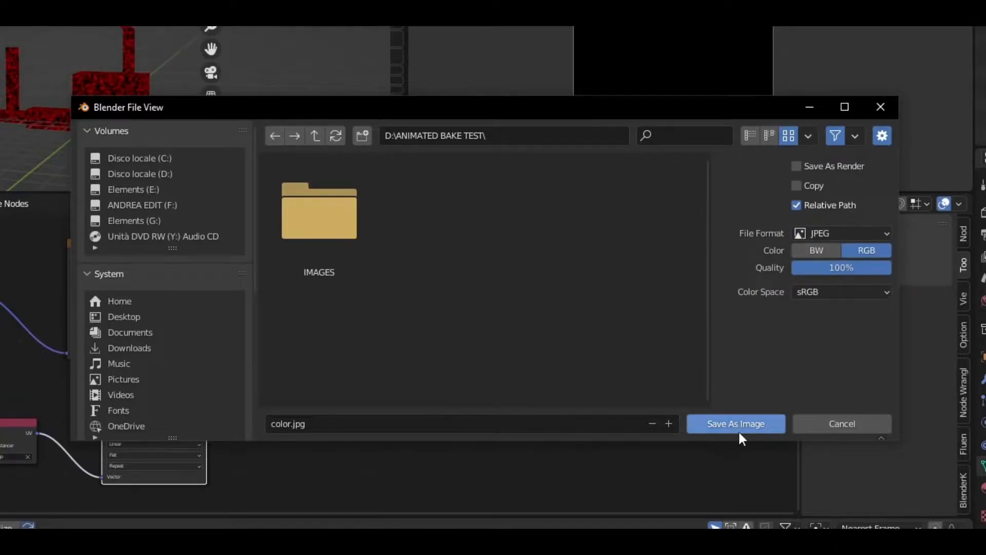
- Save the image as color.jpg and link the red ColorRamp straight to the Material Output surface
click(717, 423)
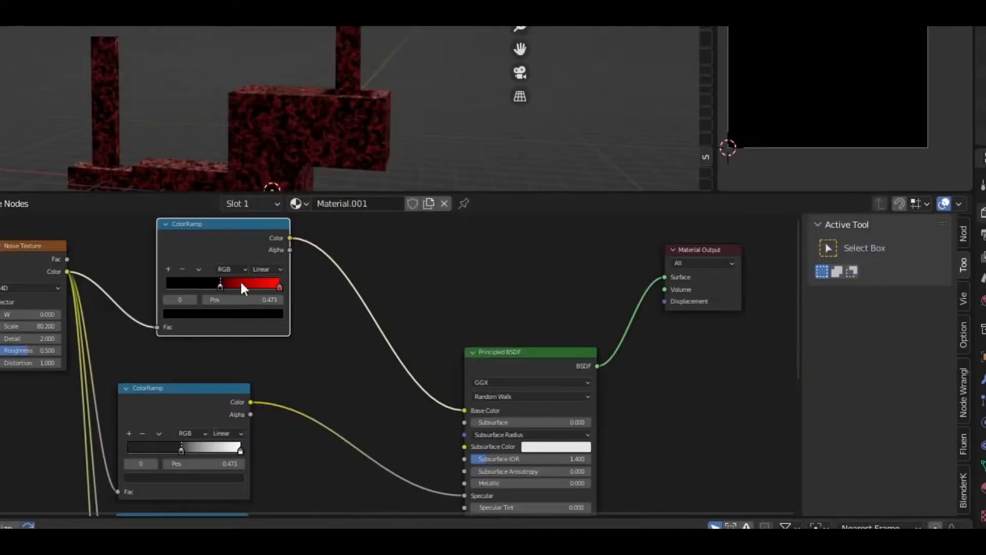
middle_drag(325, 340, 343, 385)
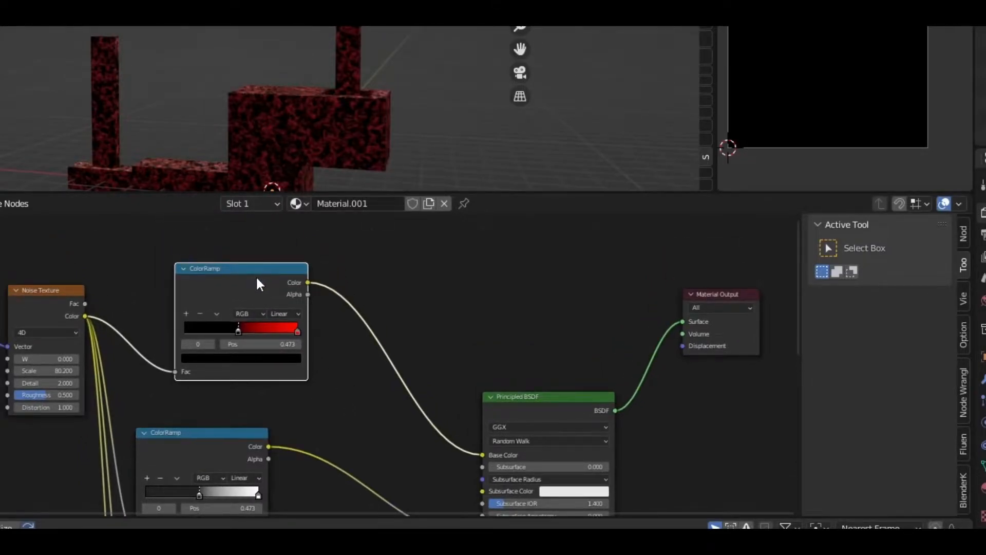
ctrl+shift+click(256, 278)
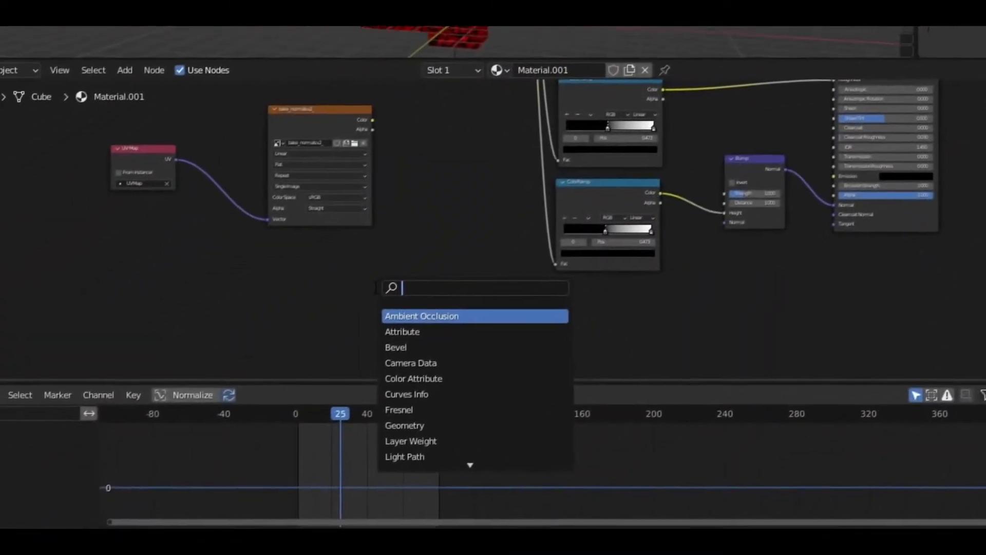
- Add an Image Texture node to the Material.001 node tree
text(ima)
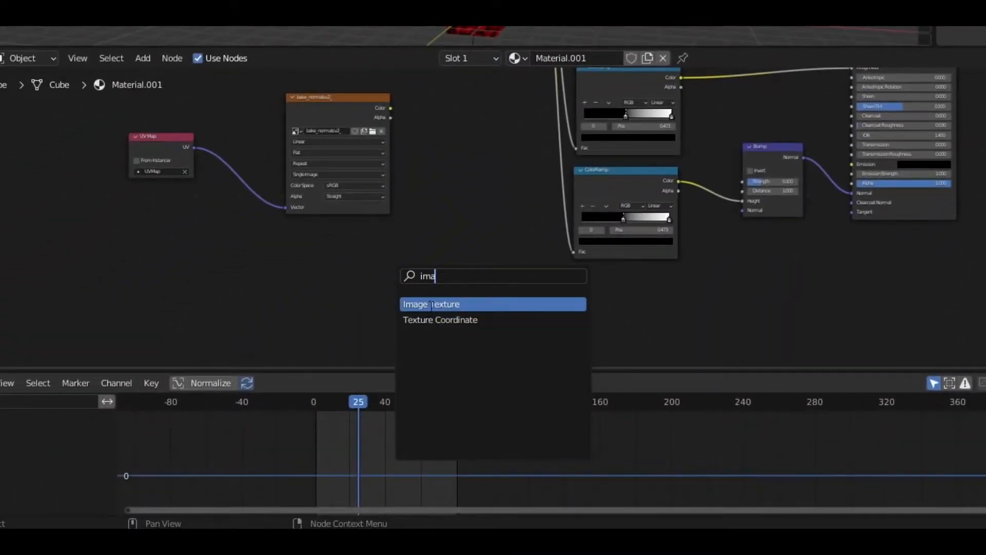
key(Return)
click(369, 280)
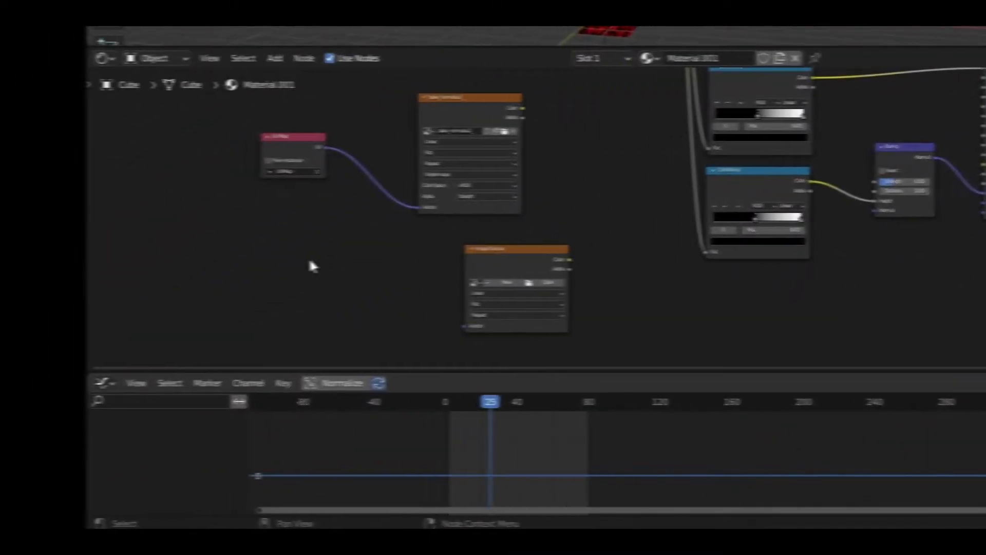
- Add a UV Map node set to UVMap and connect it to the Image Texture Vector input
key(shift+a)
click(164, 259)
text(uv)
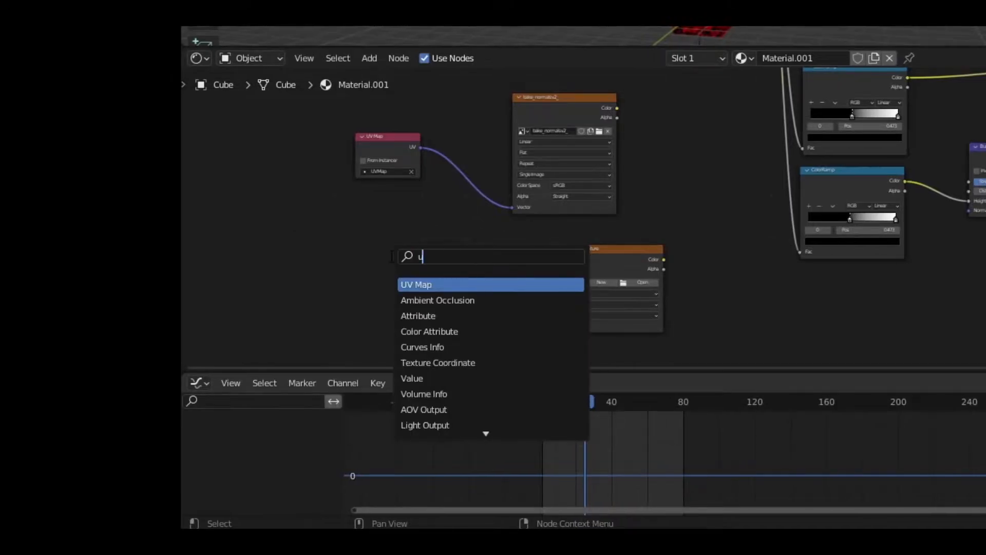
click(438, 284)
click(474, 302)
click(447, 311)
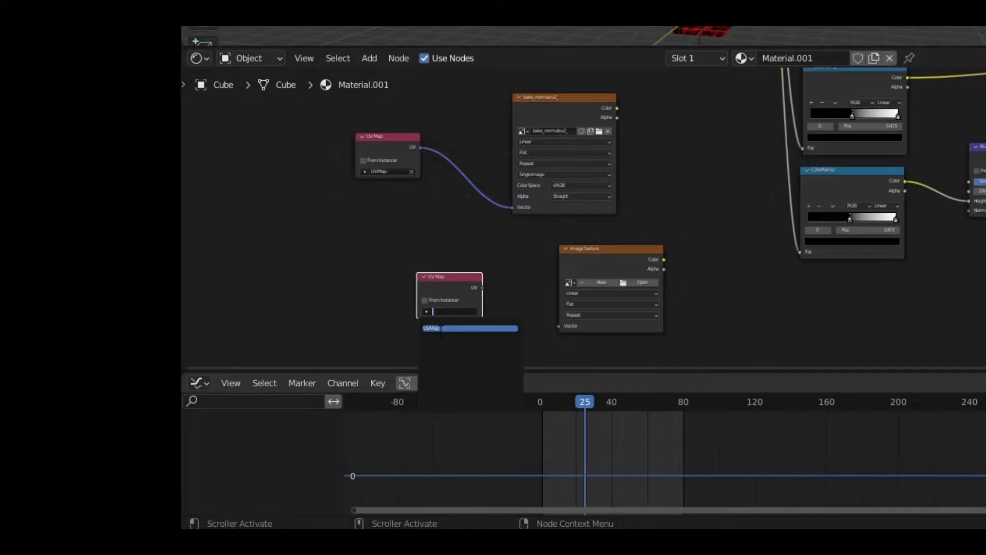
click(442, 329)
drag(482, 288, 561, 326)
click(642, 282)
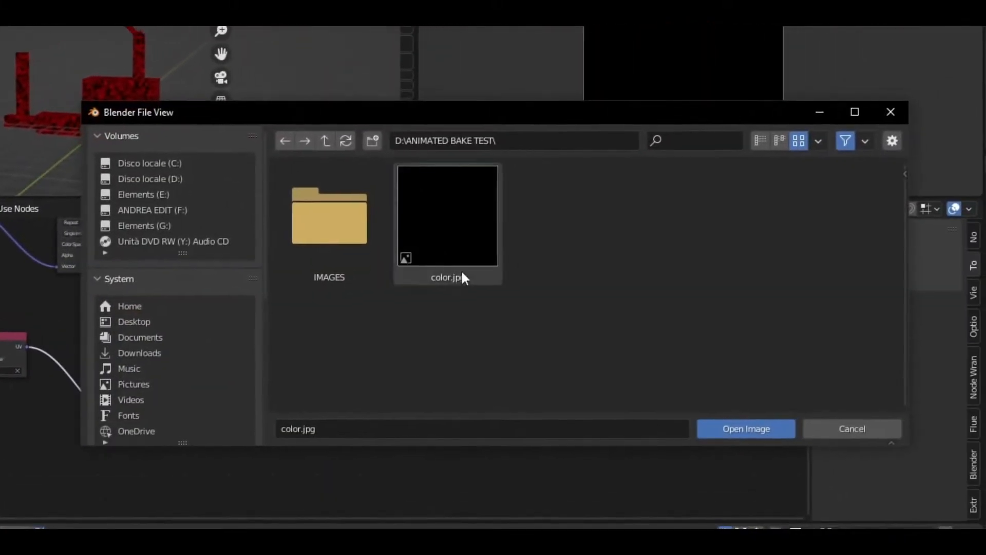
- Load the color image into the texture node and keep viewport Max Samples at 64
click(739, 425)
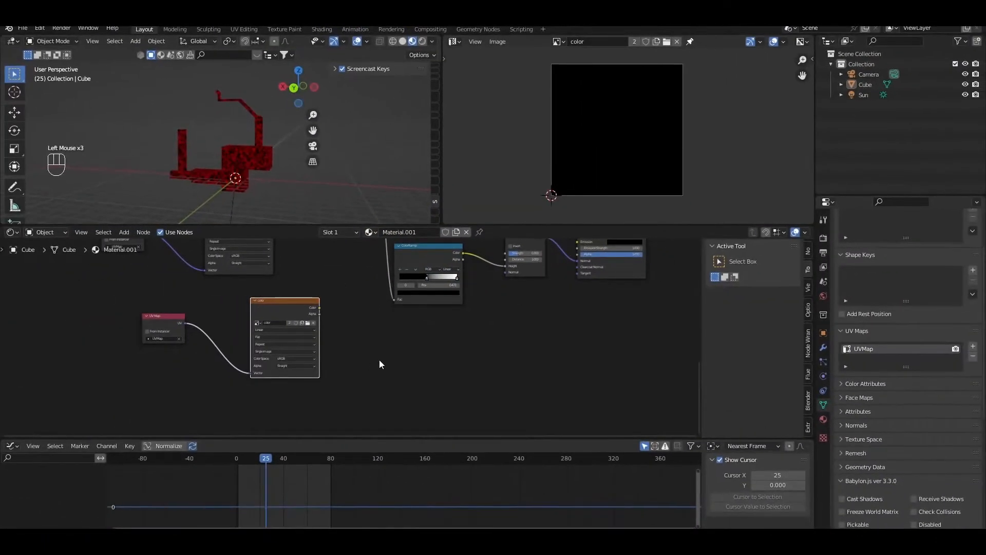
middle_drag(379, 359, 374, 257)
click(823, 238)
click(940, 329)
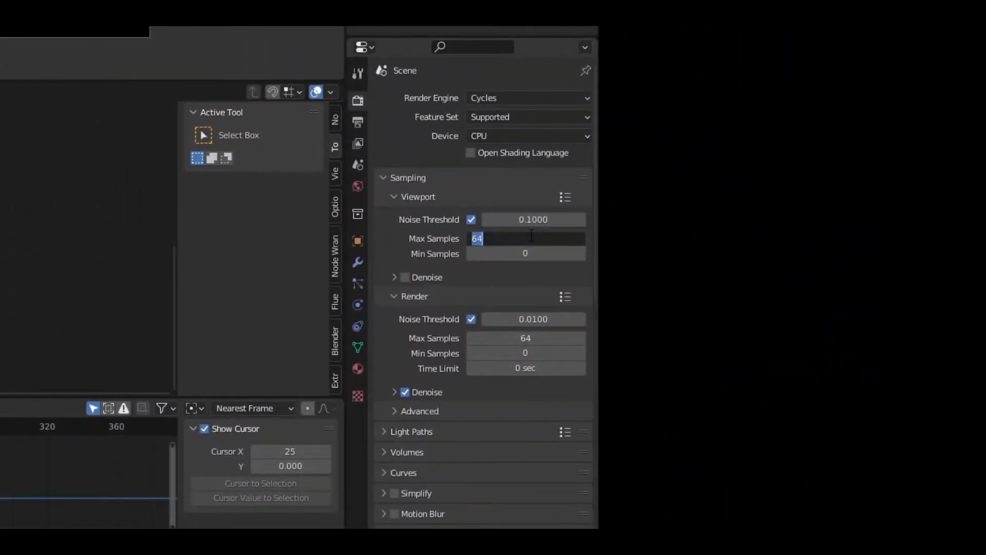
key(Return)
- Set both viewport and render Min Samples to 64
click(528, 249)
text(64)
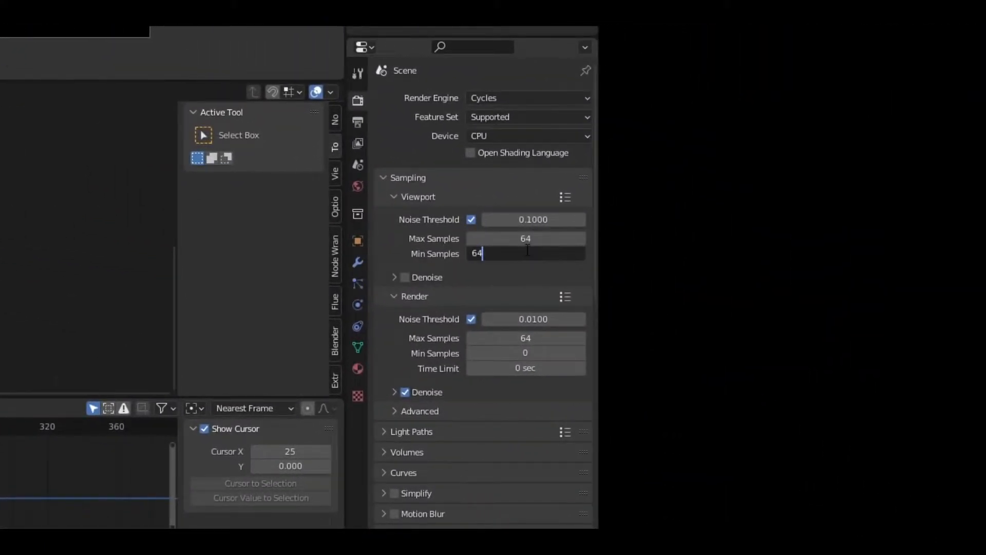
key(Return)
click(515, 351)
text(64)
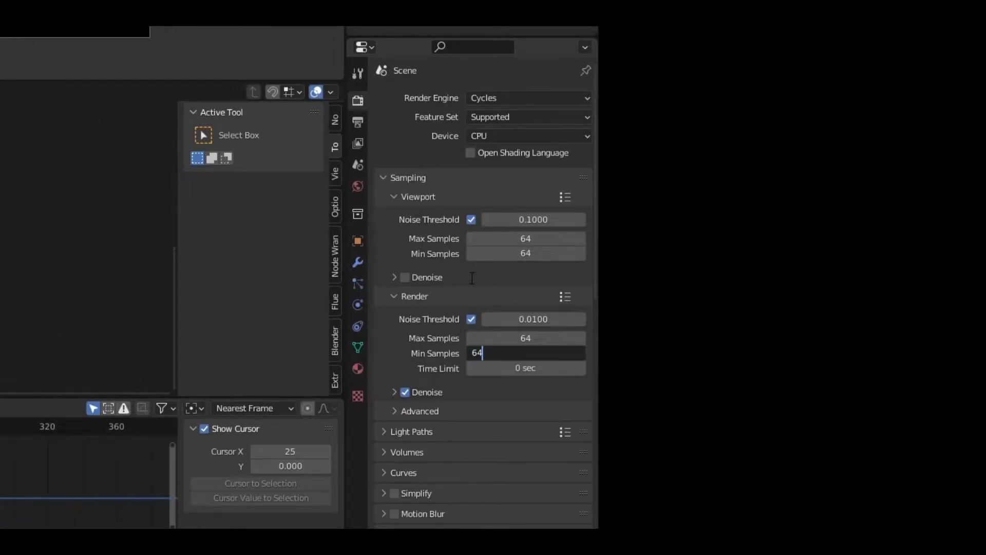
key(Return)
scroll(470, 275, down, 12)
click(526, 383)
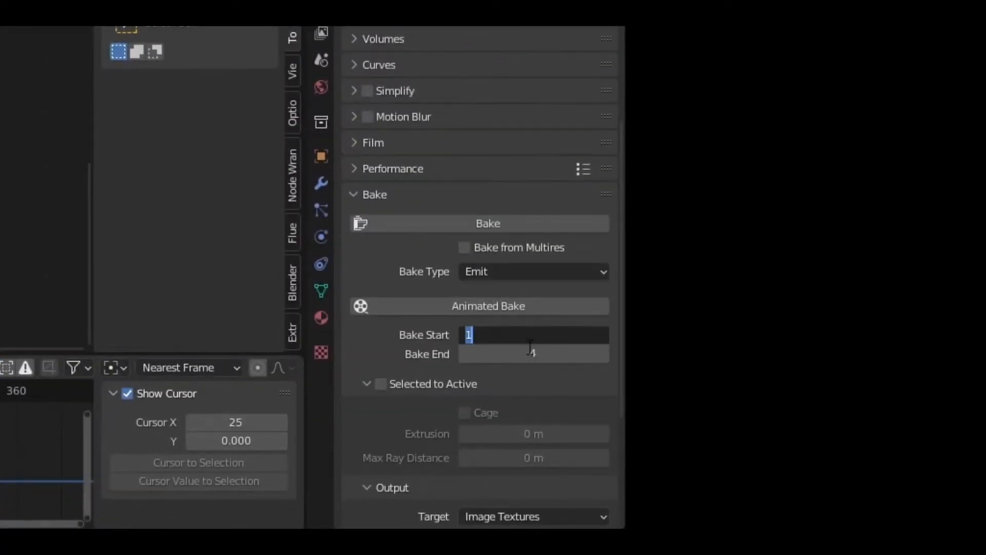
- Set the bake range to frames 1–4 and show the system console
click(533, 361)
click(532, 359)
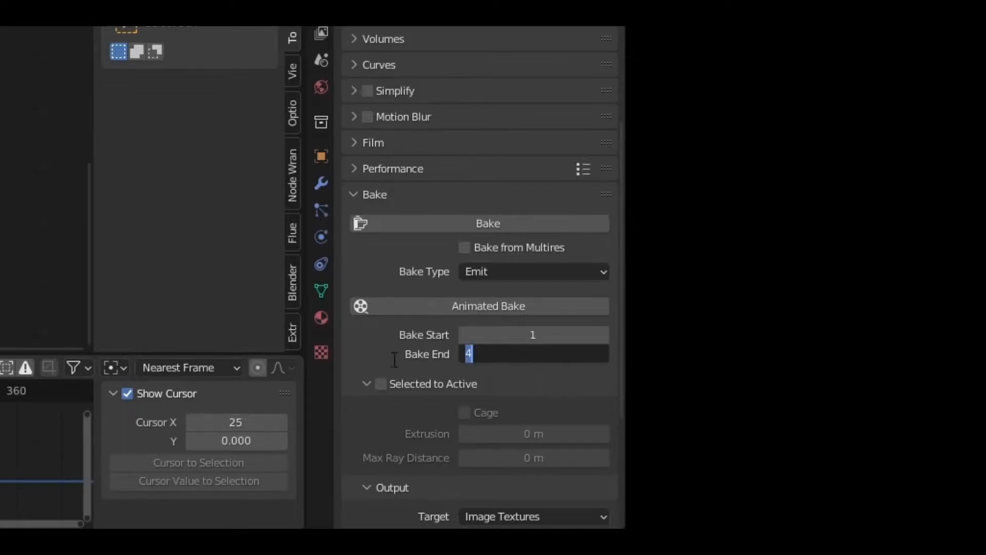
click(389, 362)
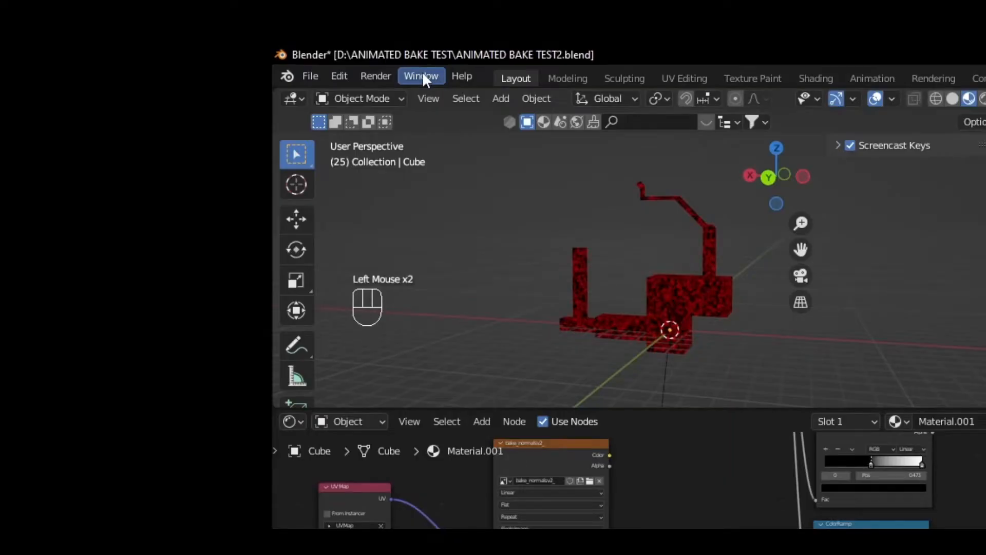
click(422, 75)
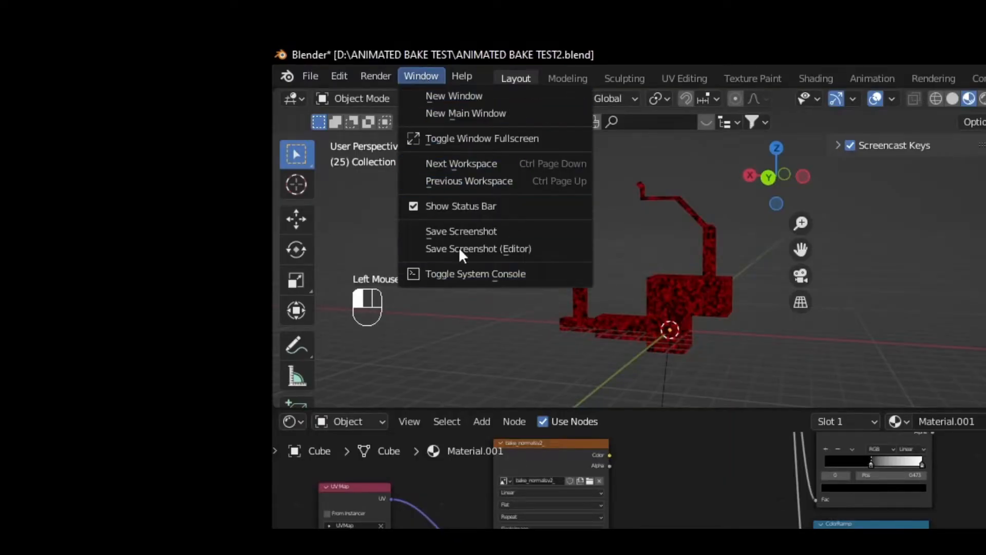
click(451, 272)
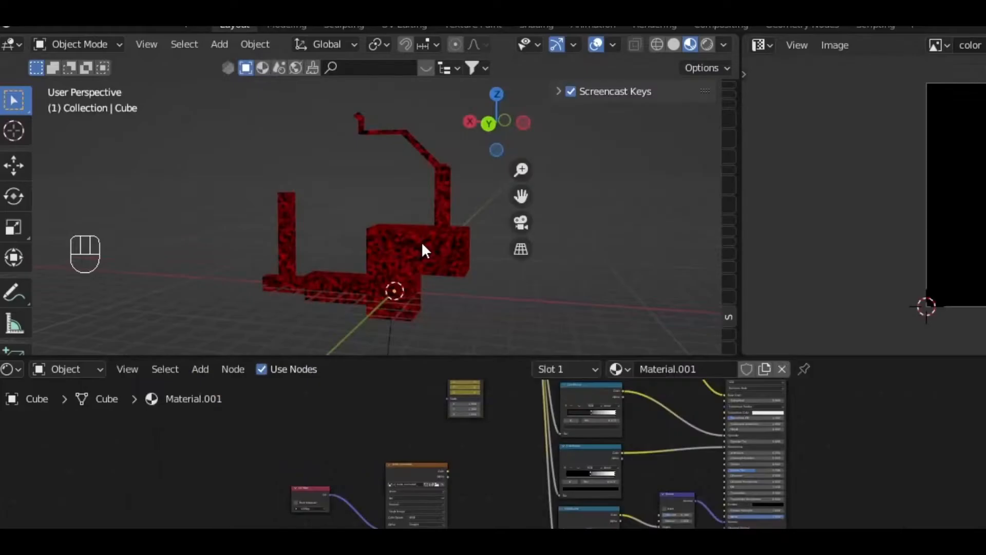
- With the mesh and color image node selected, run Animated Bake and watch the console
click(424, 239)
drag(470, 243, 483, 260)
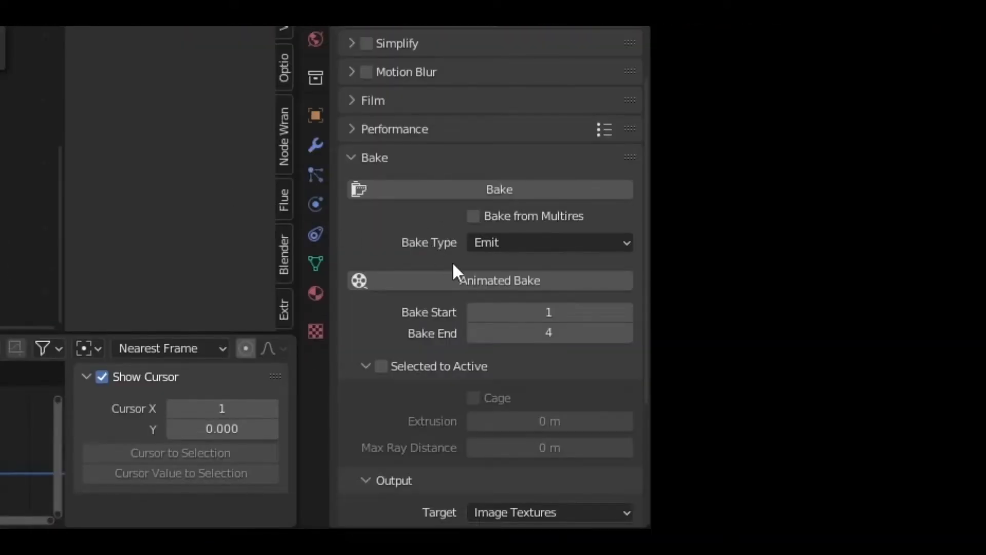
click(455, 271)
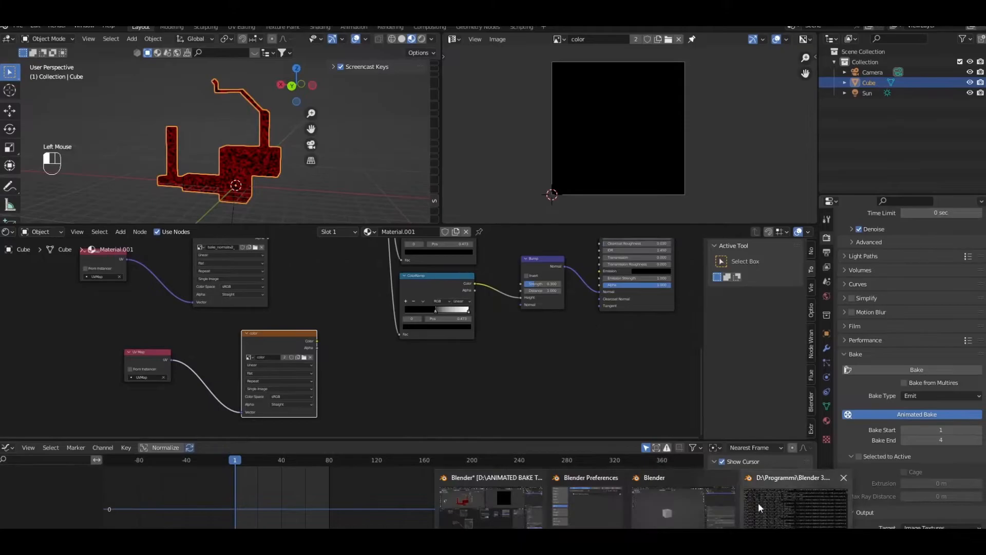
click(748, 475)
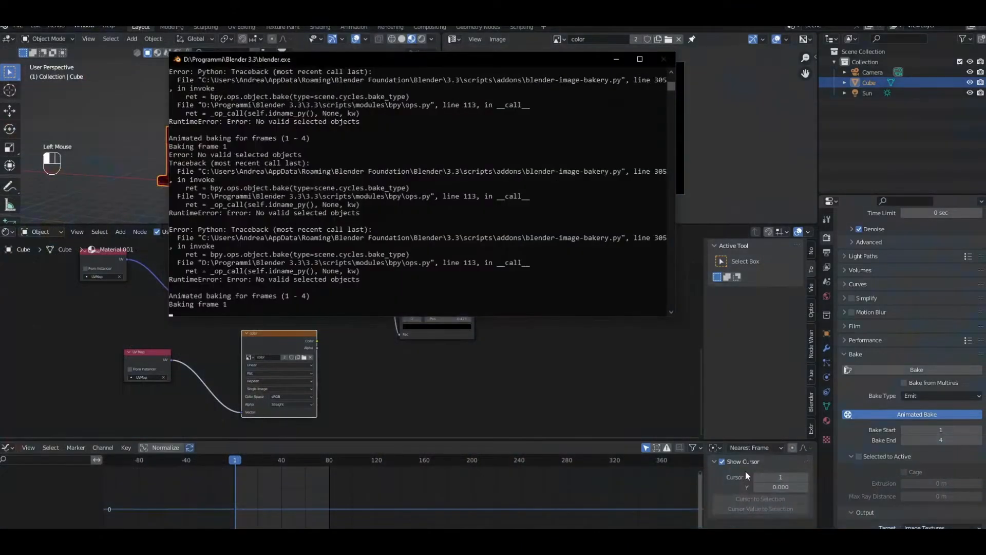
drag(288, 64, 573, 62)
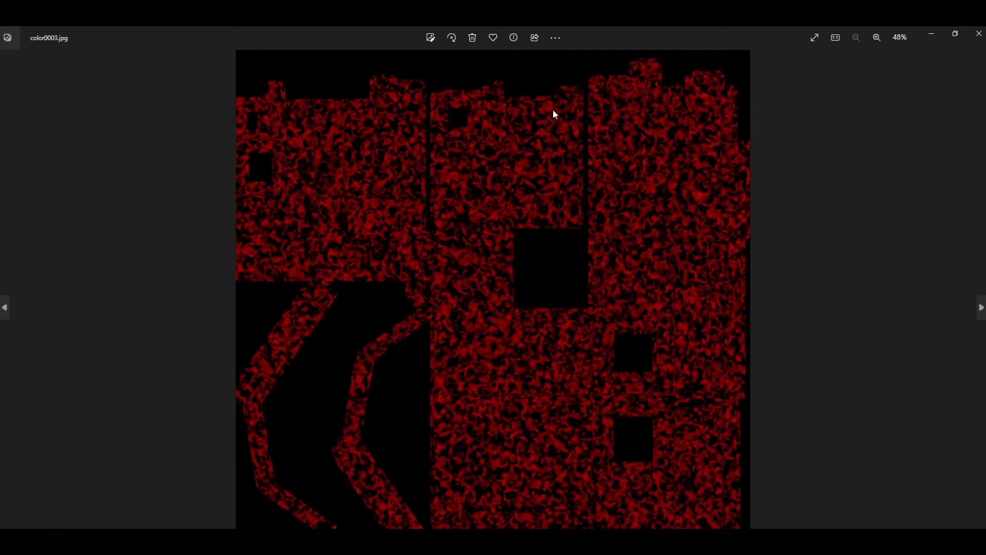
key(Right)
click(979, 33)
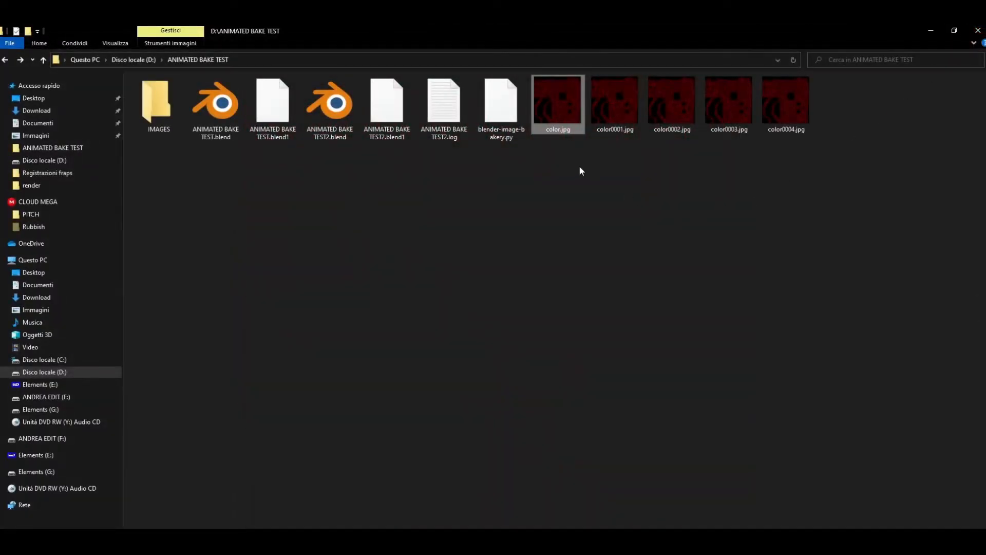
click(584, 173)
right_click(566, 105)
click(596, 384)
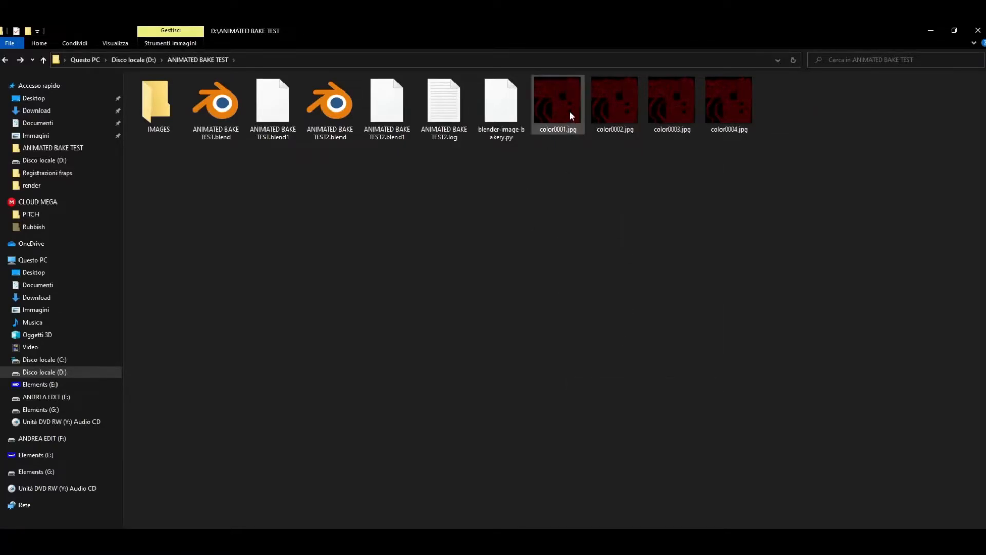
drag(803, 174, 554, 76)
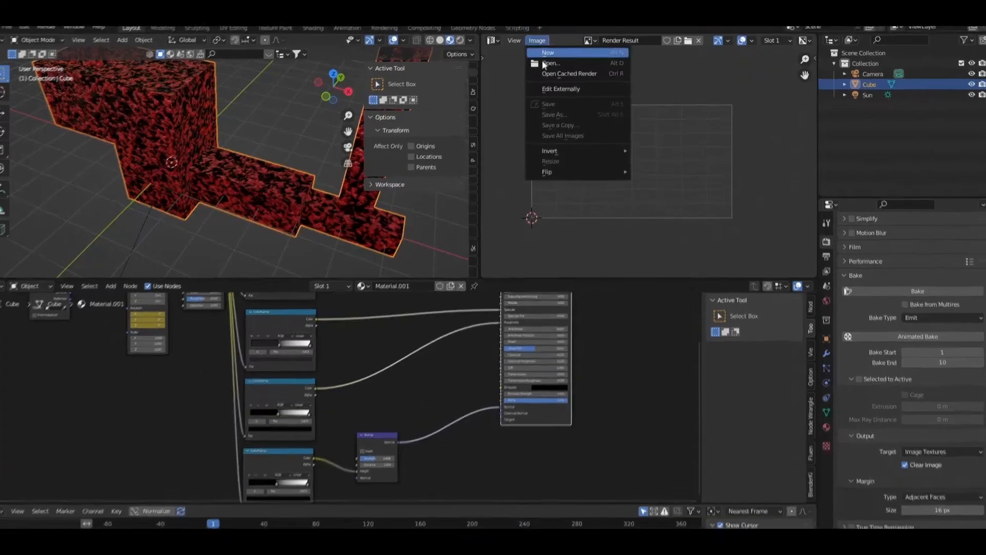
- Start a new image and double its width and height to 2048×2048
click(541, 60)
click(533, 237)
key(End)
text(*2)
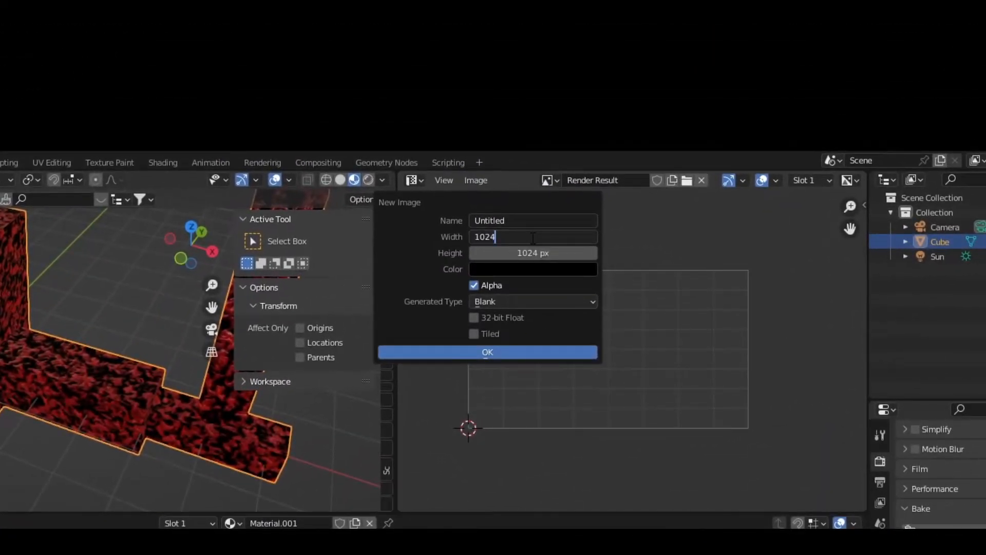
key(Tab)
key(End)
text(*2)
- Name the image bake_normalsv4_tut, create it, and open Save As
click(543, 219)
text(bake_normalsv4_t)
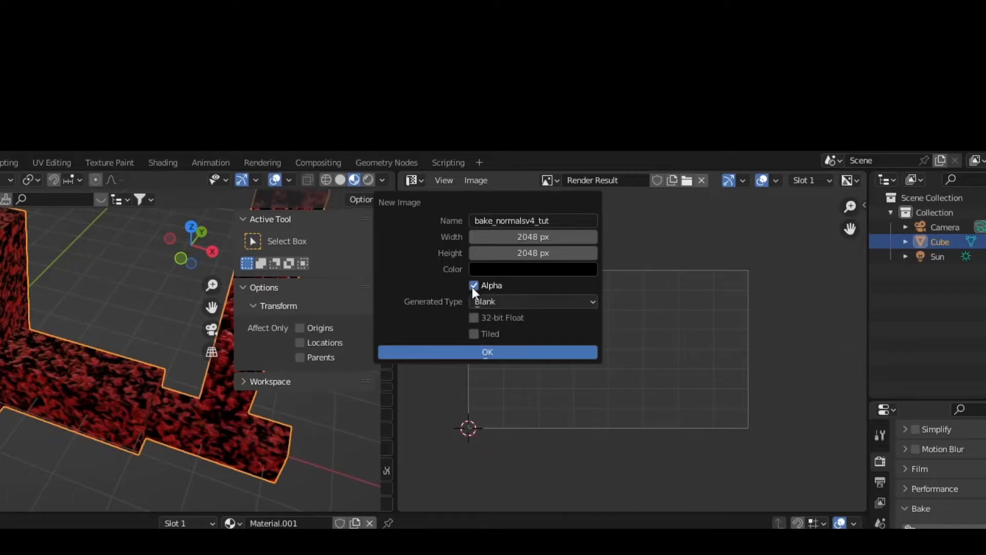
click(474, 317)
click(453, 351)
click(477, 180)
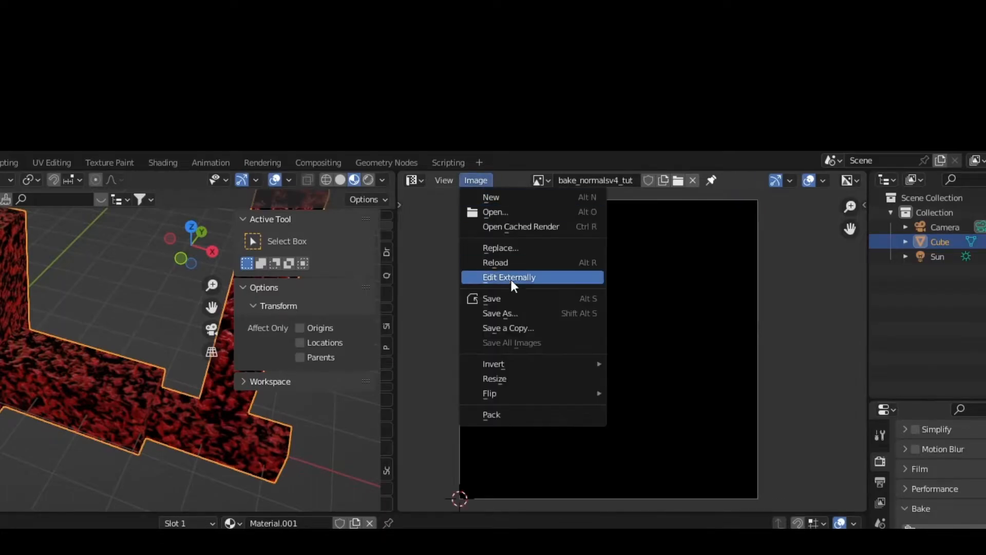
click(501, 299)
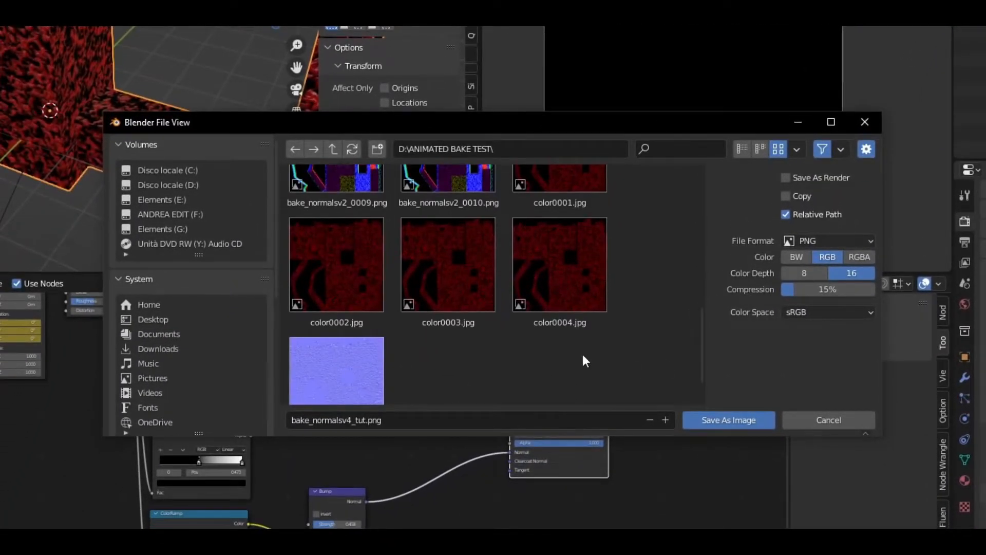
- Choose Non-Color colour space and drag compression down to 0% in the save dialog
click(798, 313)
click(800, 211)
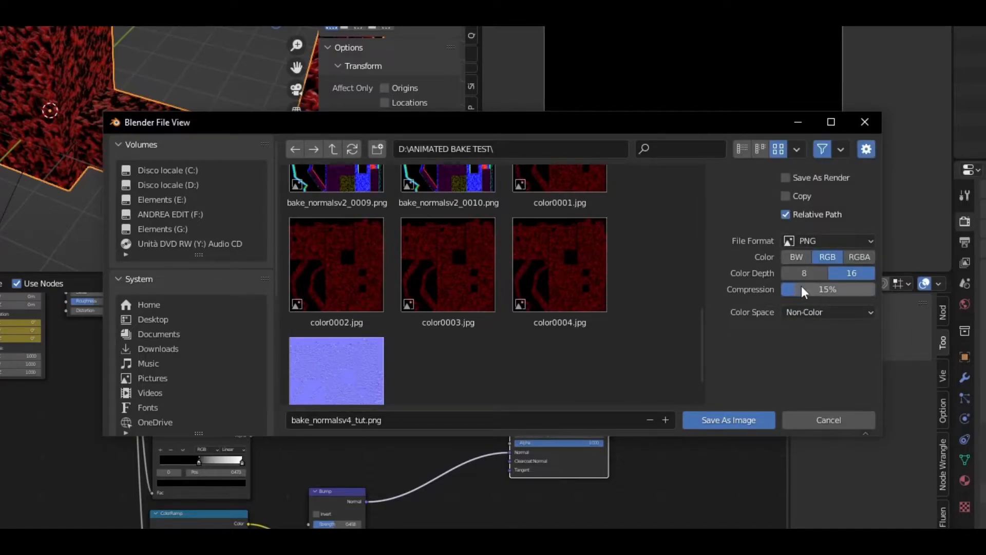
drag(800, 297, 783, 292)
- Save the new image, then add an Image Texture node loaded with bake_normalsv4_tut.png
click(744, 419)
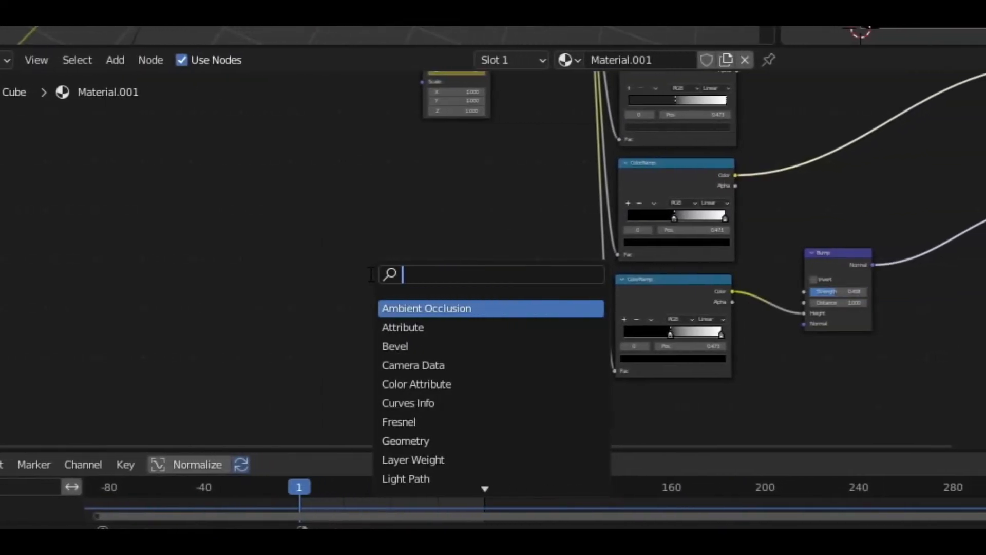
text(ima)
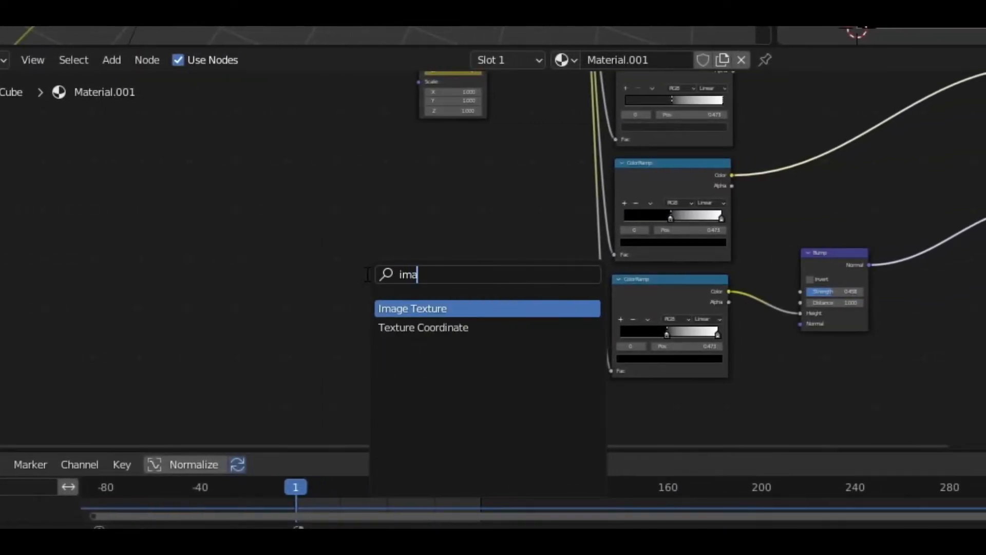
click(391, 308)
click(369, 310)
click(427, 308)
scroll(608, 304, down, 3)
scroll(608, 304, down, 5)
click(455, 247)
click(726, 415)
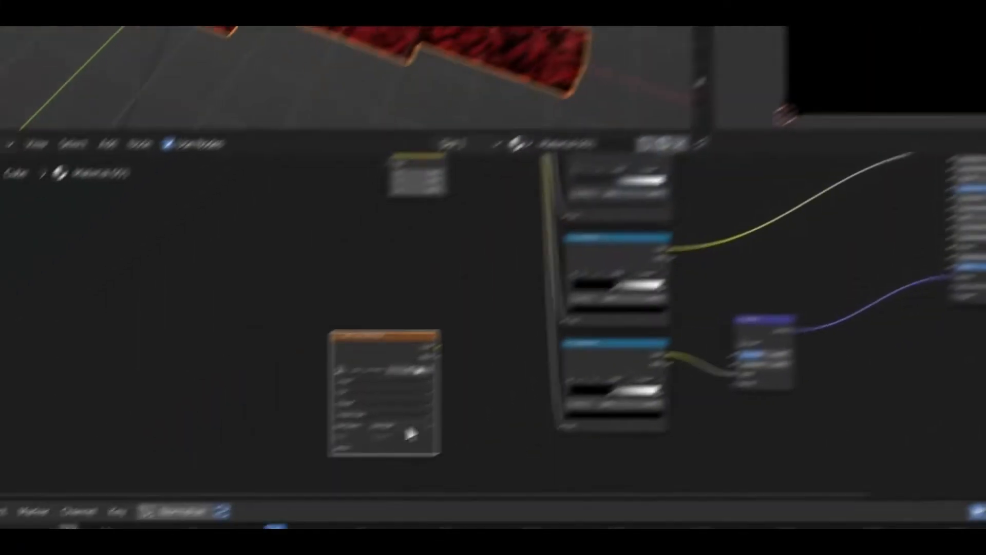
scroll(259, 520, up, 1)
scroll(366, 360, up, 1)
- Add a UV Map node using UVMap and connect its UV output to the image's Vector input
middle_drag(388, 347, 454, 303)
scroll(457, 300, up, 1)
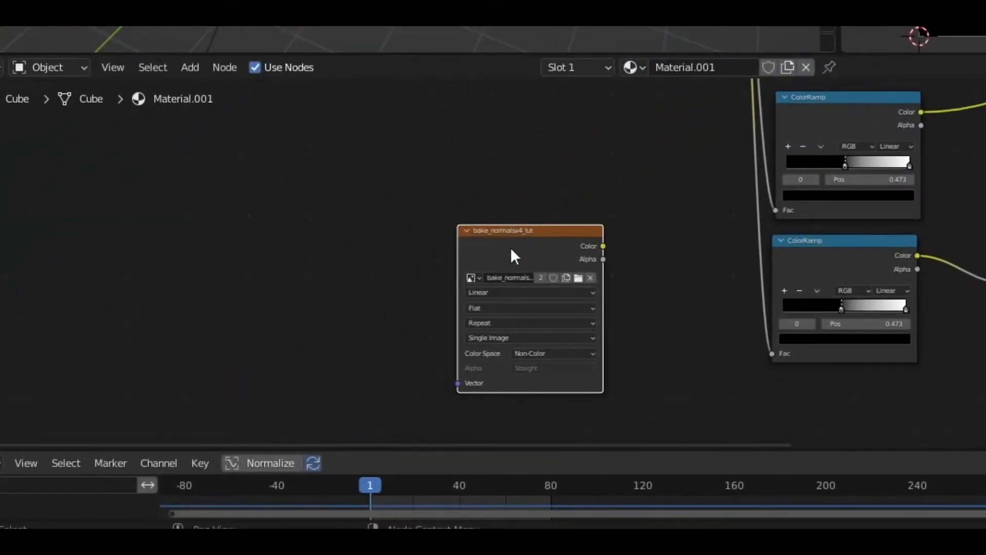
middle_drag(367, 228, 432, 227)
key(shift+a)
click(432, 219)
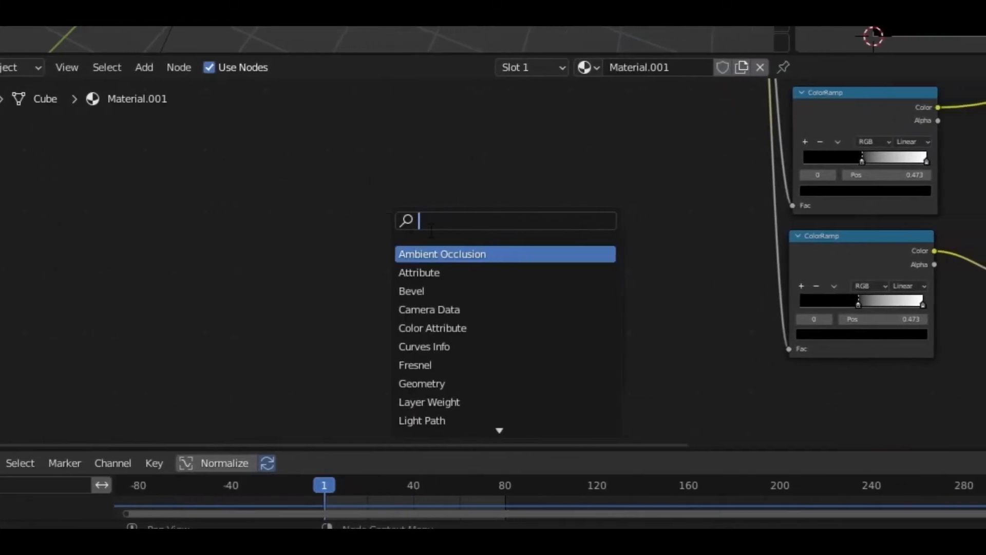
text(uv)
click(433, 254)
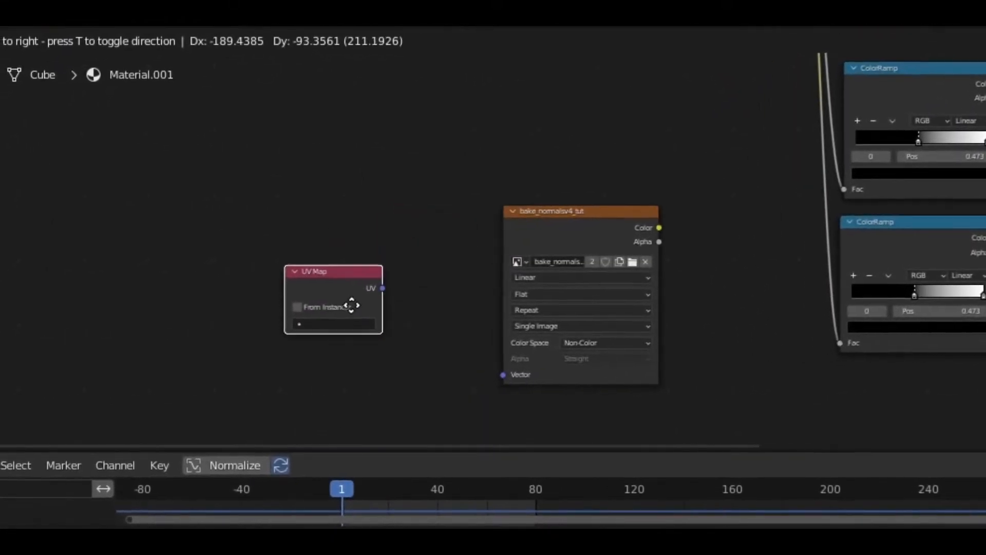
click(318, 314)
click(312, 332)
click(302, 351)
drag(298, 294, 291, 338)
drag(374, 336, 520, 387)
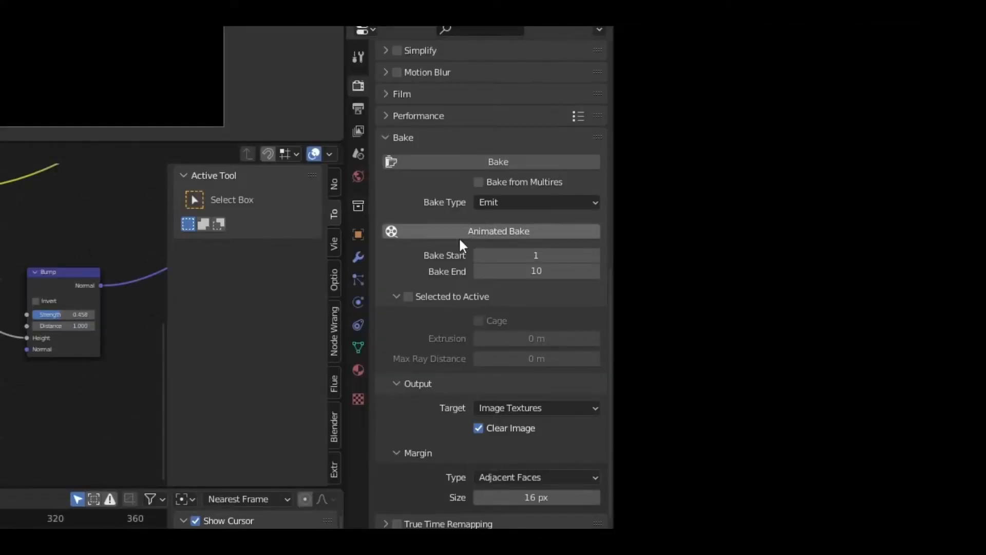
- Change the bake type to Normal and move the Bump node aside
click(519, 202)
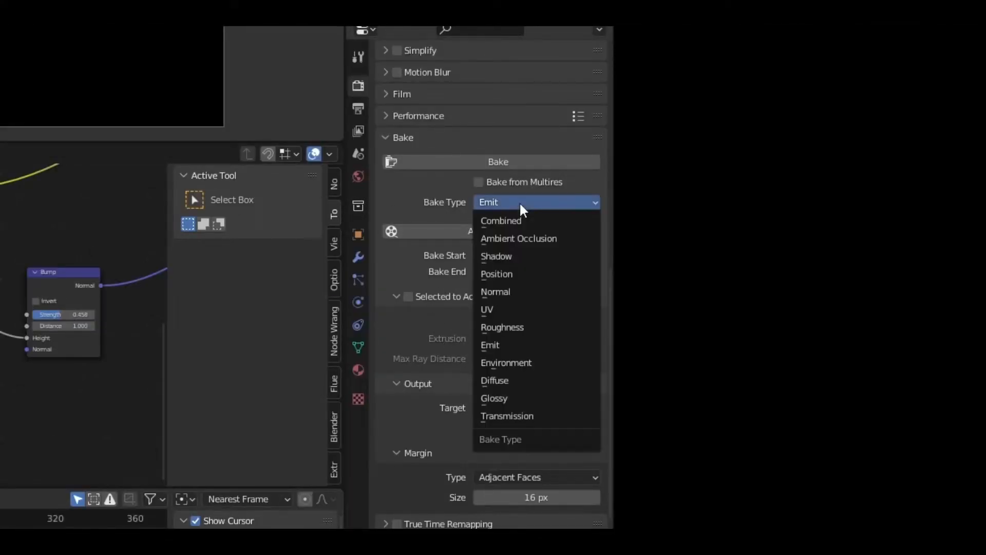
click(501, 286)
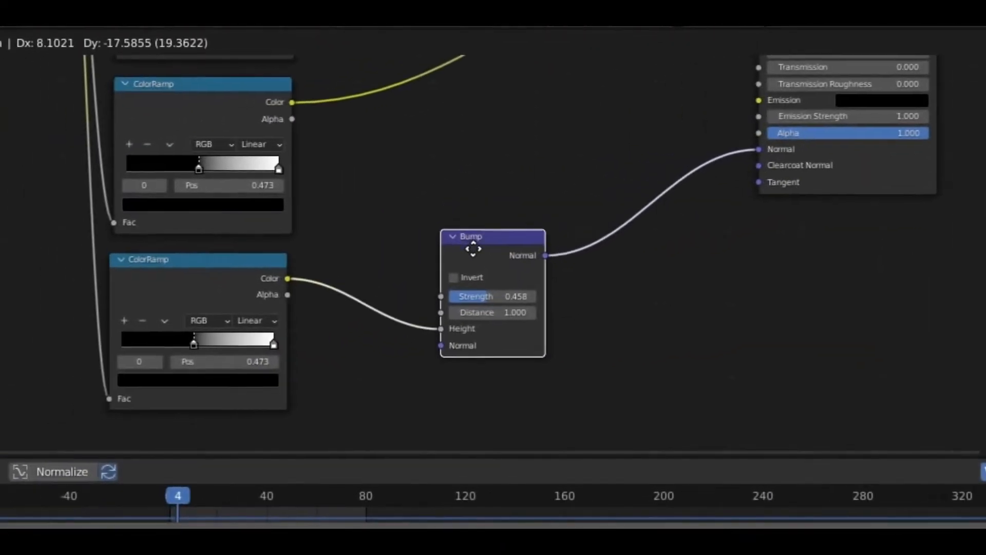
drag(469, 249, 486, 233)
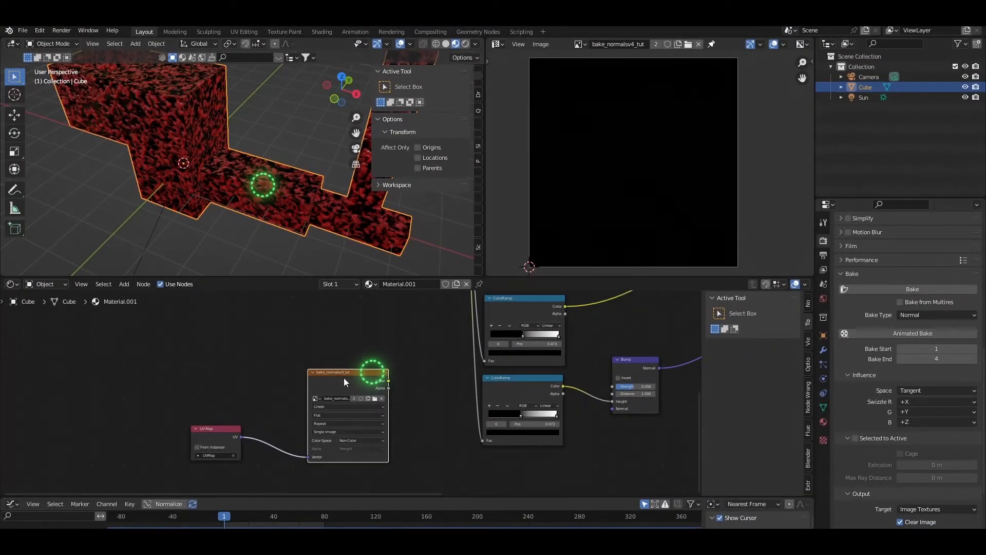
- Show the system console and run the Animated Bake of normals across frames 1–4
click(88, 31)
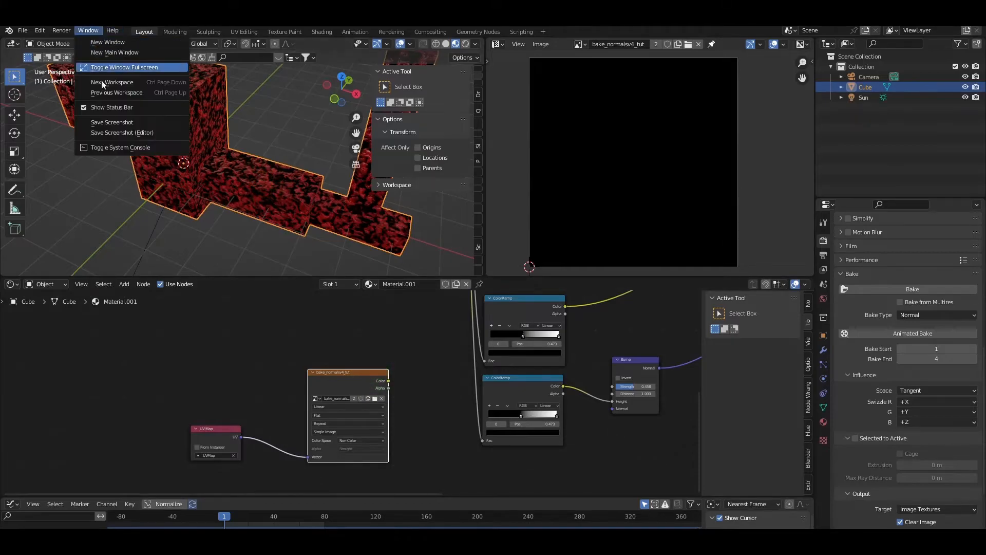
click(118, 149)
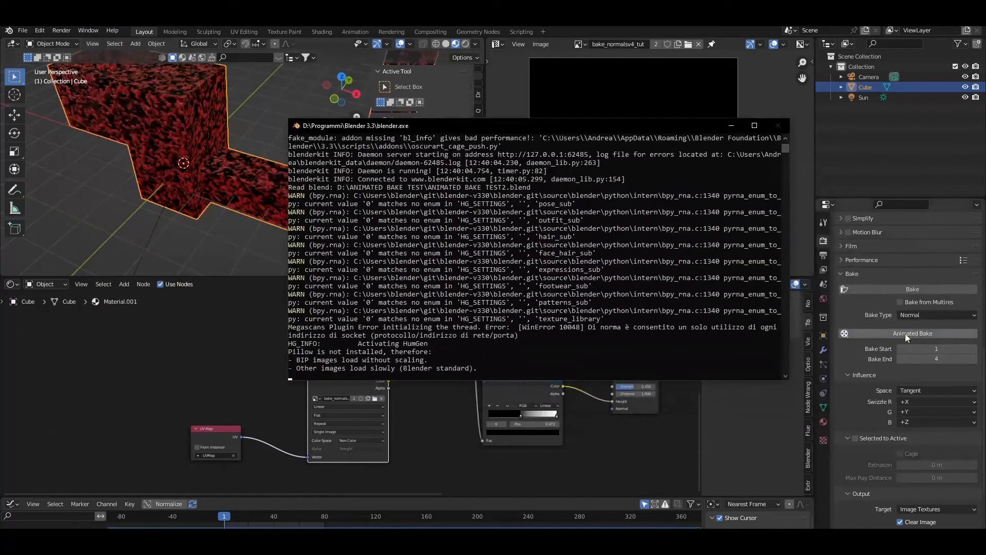
click(905, 334)
drag(492, 124, 632, 173)
drag(728, 173, 347, 237)
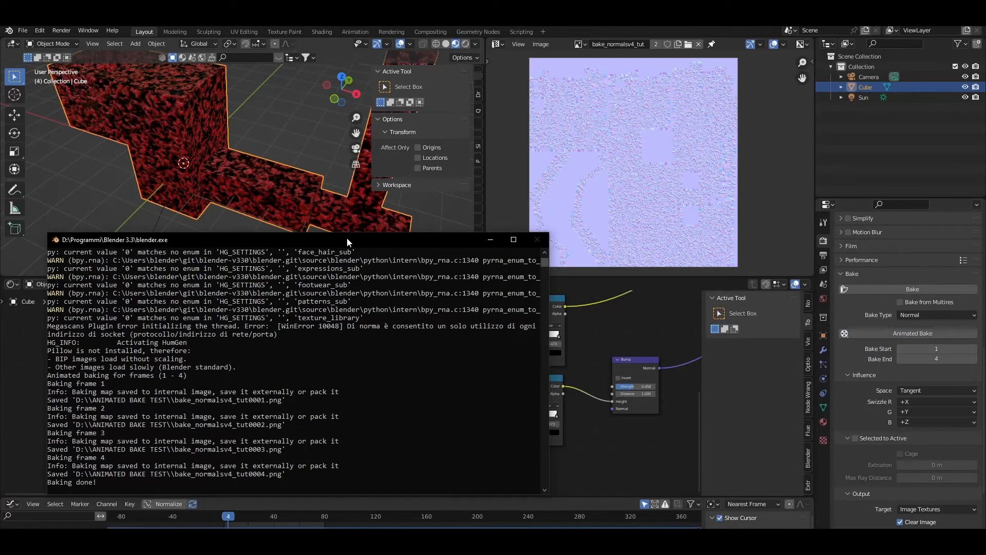
key(alt+Tab)
- Preview the blank bake_normalsv4_tut.png and delete it
click(206, 182)
double_click(206, 182)
click(975, 33)
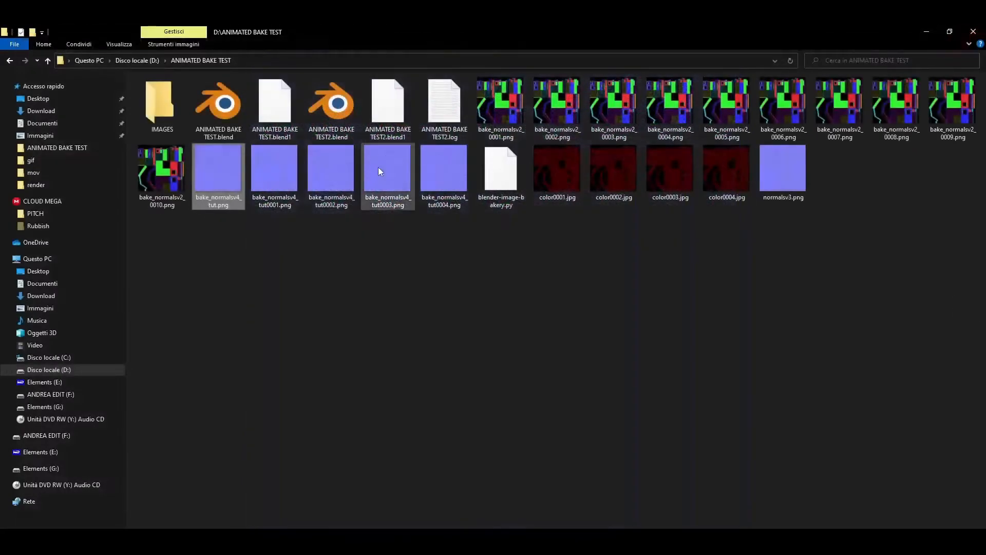
right_click(227, 168)
click(255, 430)
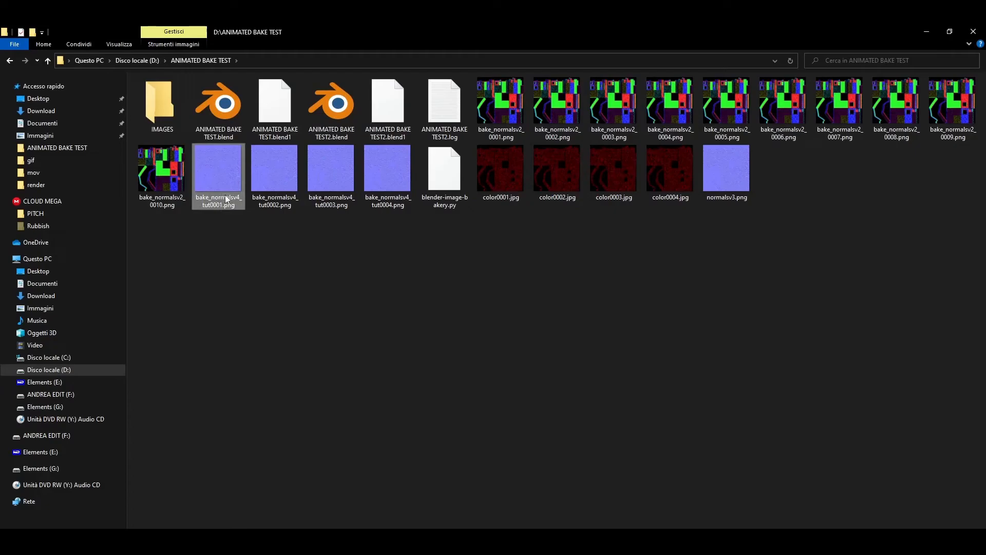
- Compare baked frames bake_normalsv4_tut0001–0004 against the older bake_normalsv2 frames in Photos
double_click(223, 168)
key(Right)
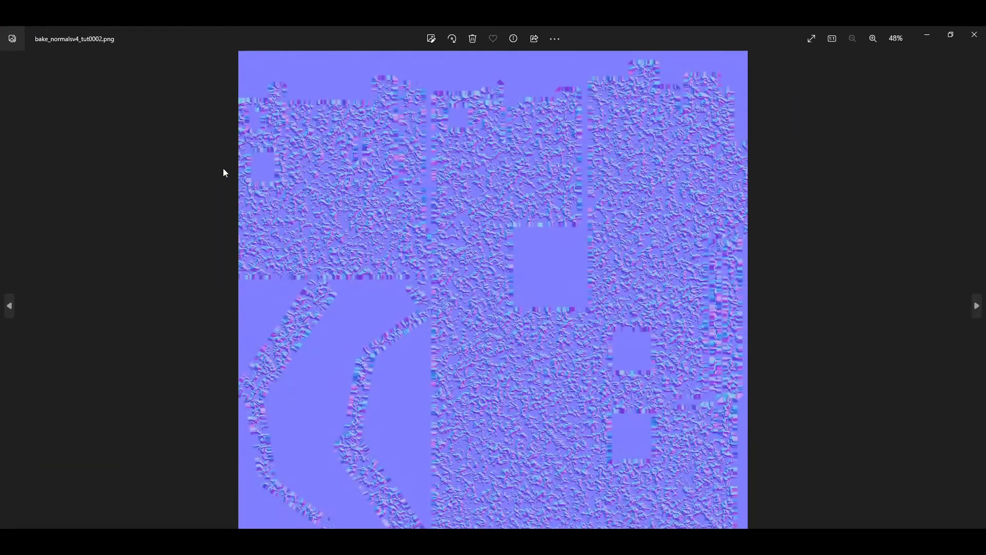
click(974, 34)
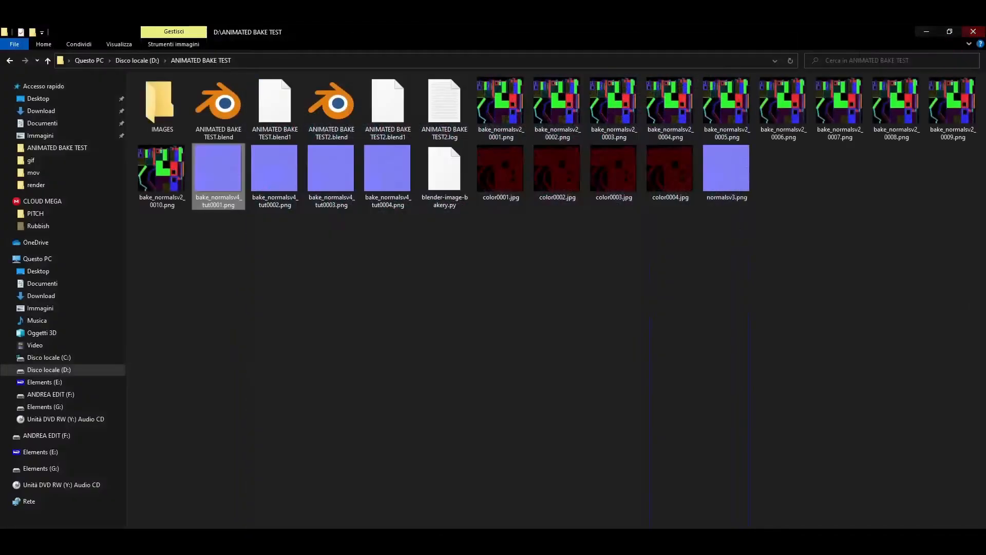
double_click(503, 109)
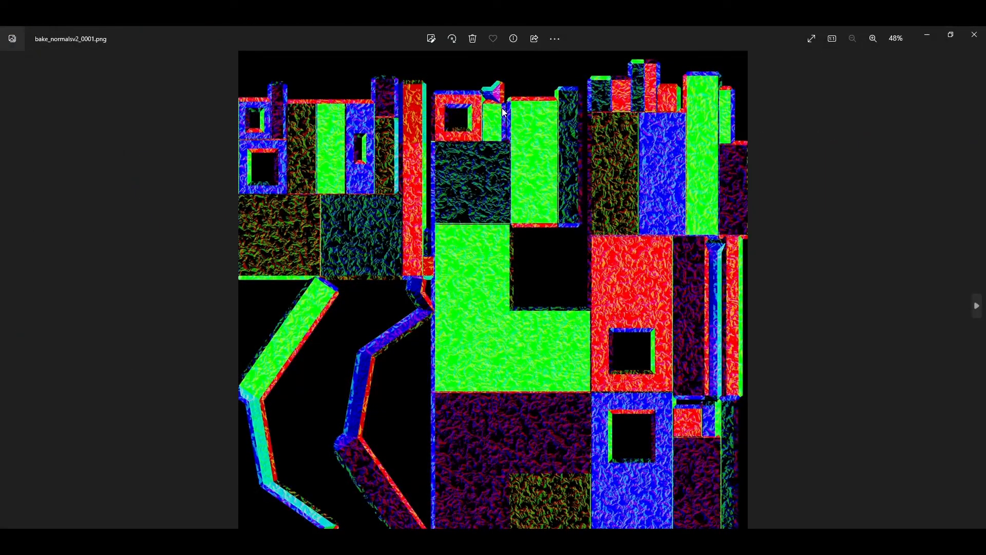
key(Right)
key(Right)
key(Right)
key(Right)
key(Right)
key(Right)
key(Right)
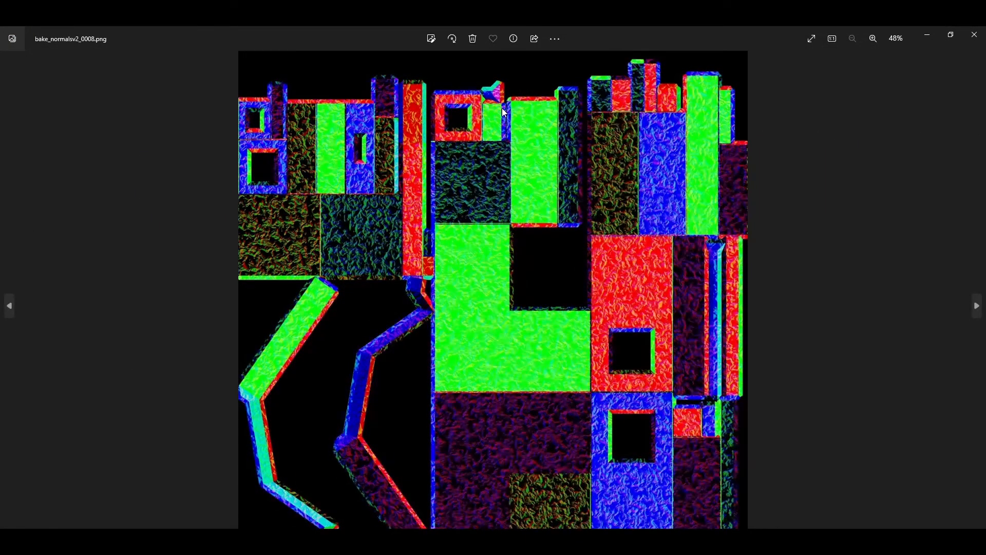
click(974, 35)
drag(392, 248, 228, 175)
click(309, 302)
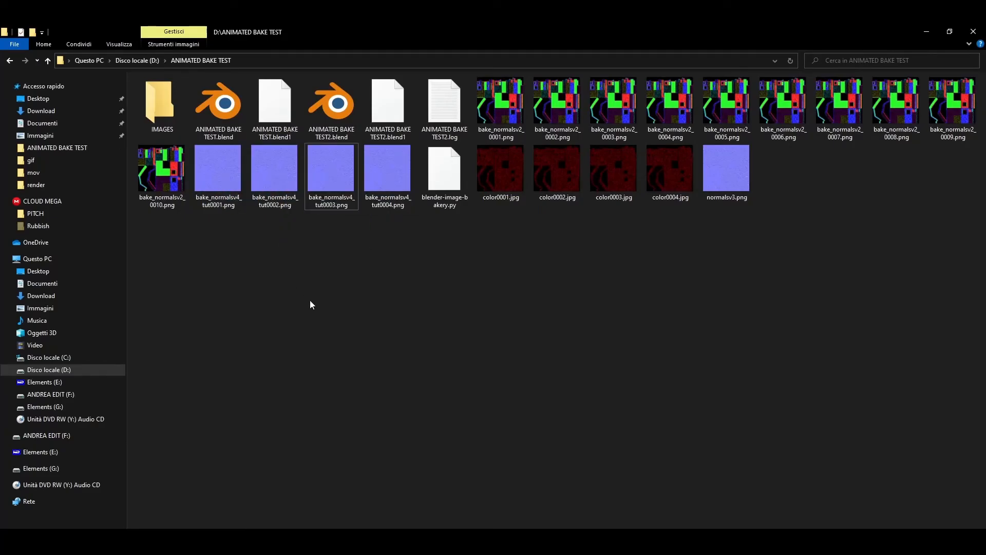